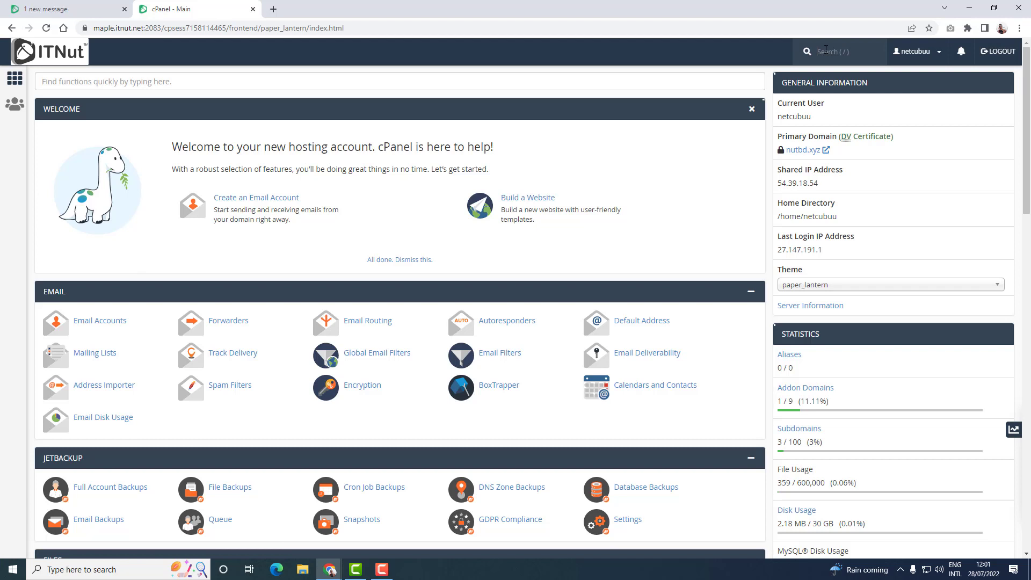
# - Search the available functions for "email", clear the search, and show the account menu options
pyautogui.write('email')
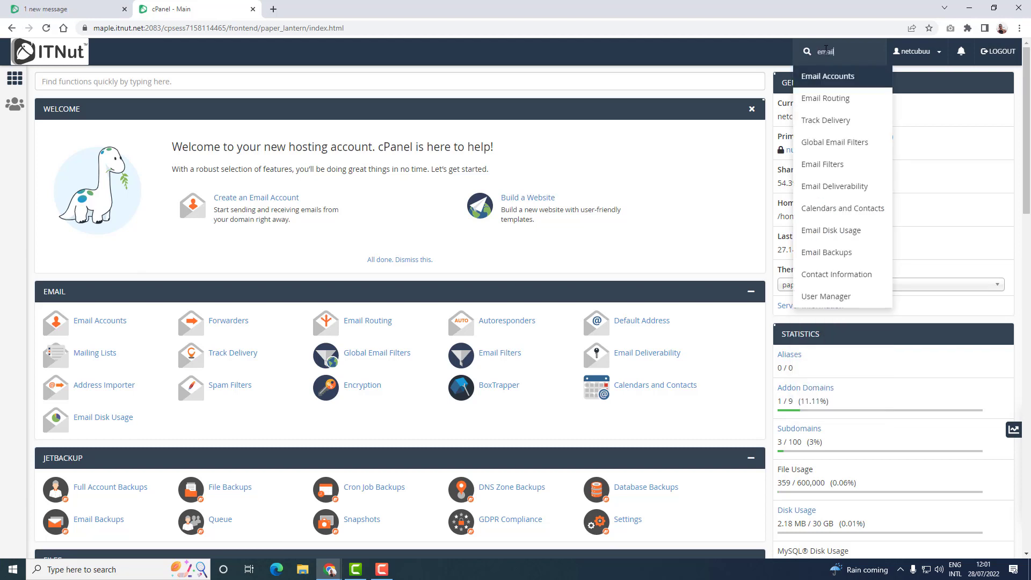
pyautogui.click(402, 191)
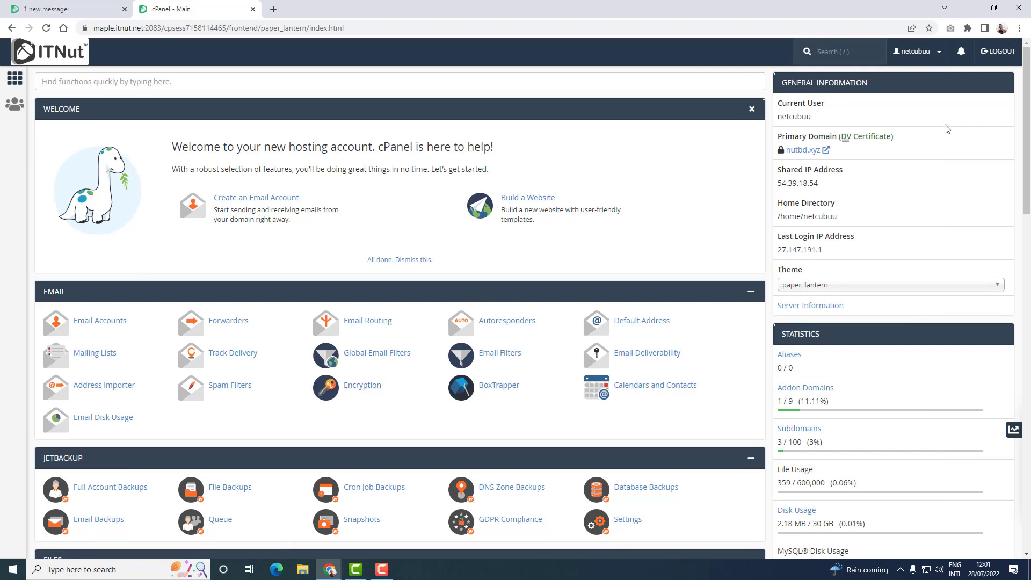
pyautogui.click(861, 48)
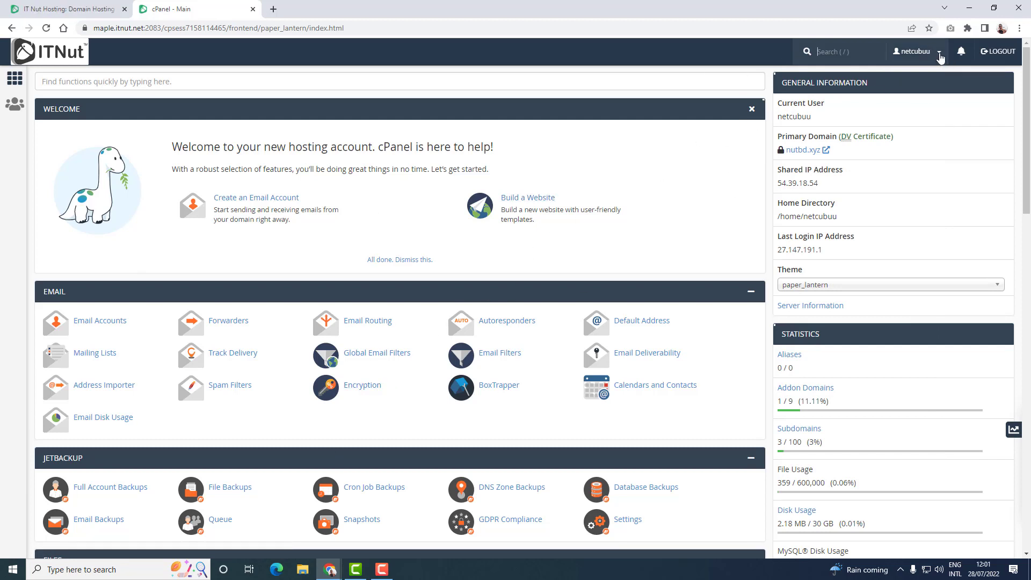
pyautogui.click(916, 51)
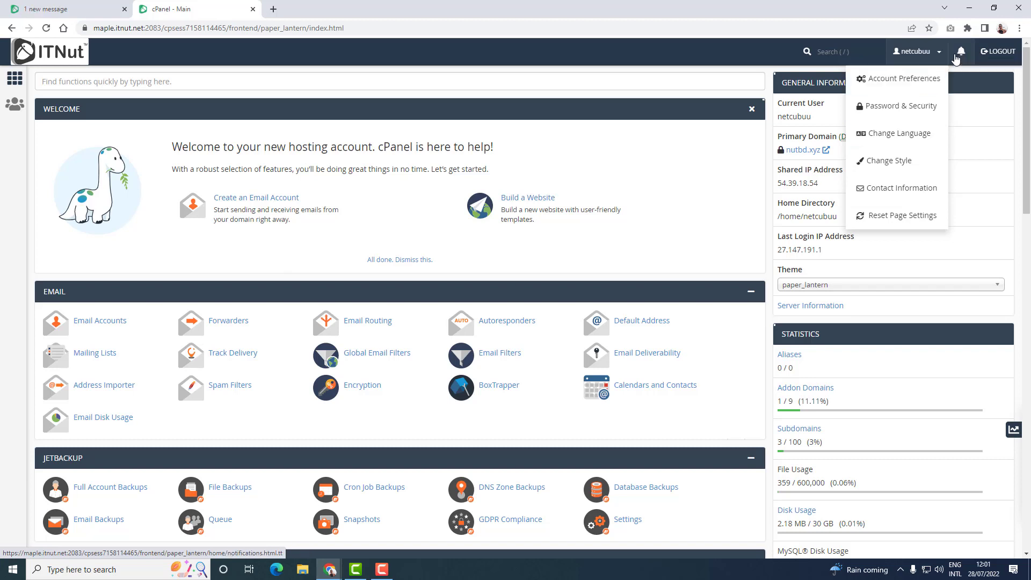
# - Open the notifications page and read its notice
pyautogui.click(961, 57)
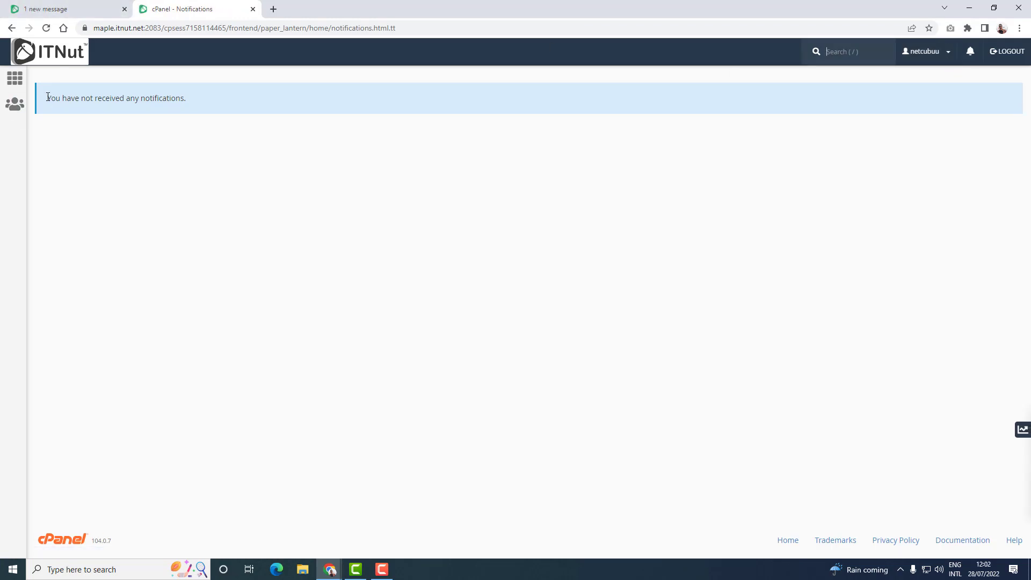
pyautogui.moveTo(48, 97); pyautogui.dragTo(290, 108)
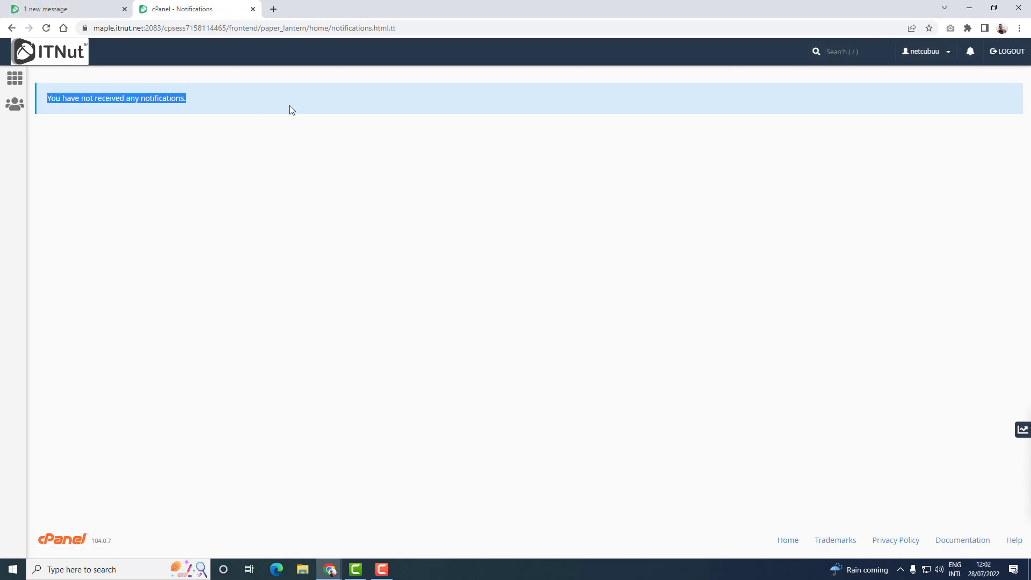
pyautogui.click(87, 105)
pyautogui.moveTo(48, 98); pyautogui.dragTo(273, 95)
pyautogui.click(771, 120)
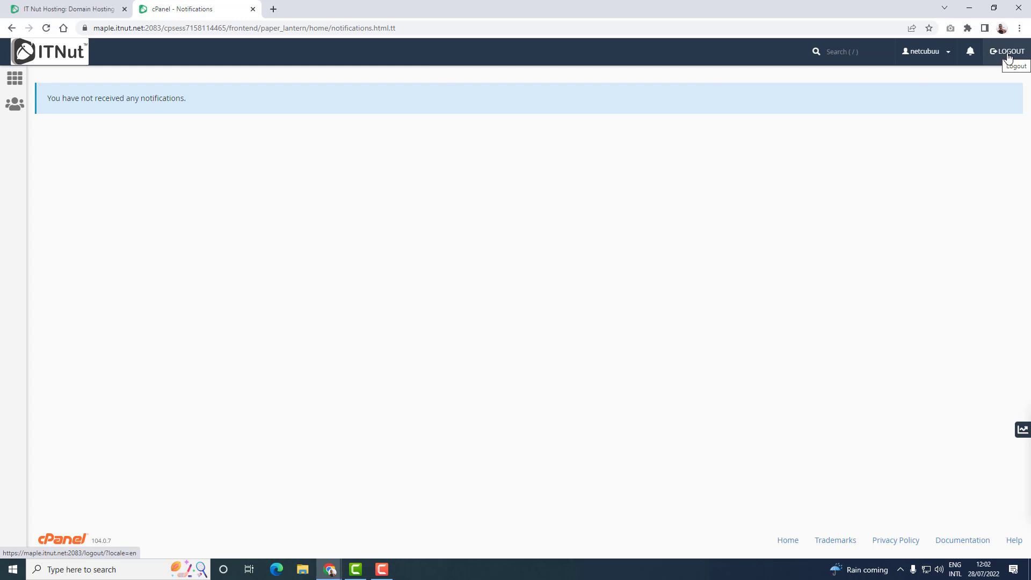
# - Return to the main tools page and check the cPanel version number in its footer
pyautogui.click(11, 78)
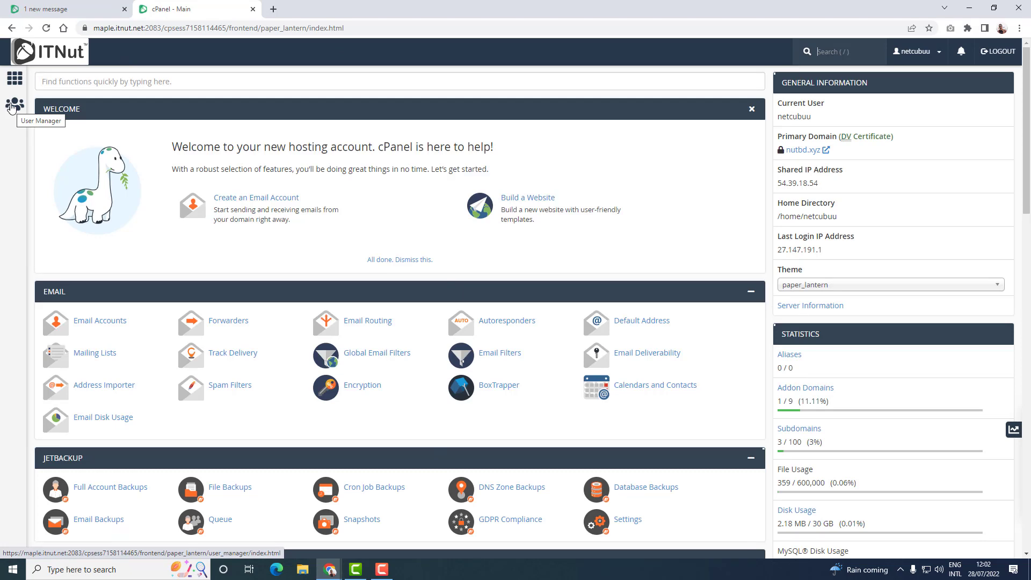
pyautogui.scroll(-20, 562, 253)
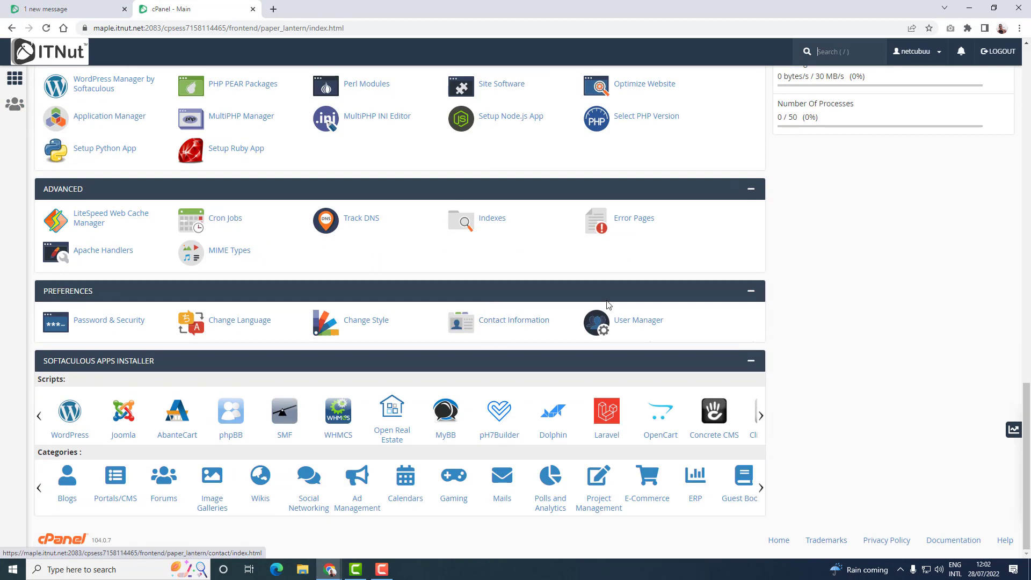
pyautogui.click(92, 540)
pyautogui.moveTo(106, 540); pyautogui.dragTo(113, 543)
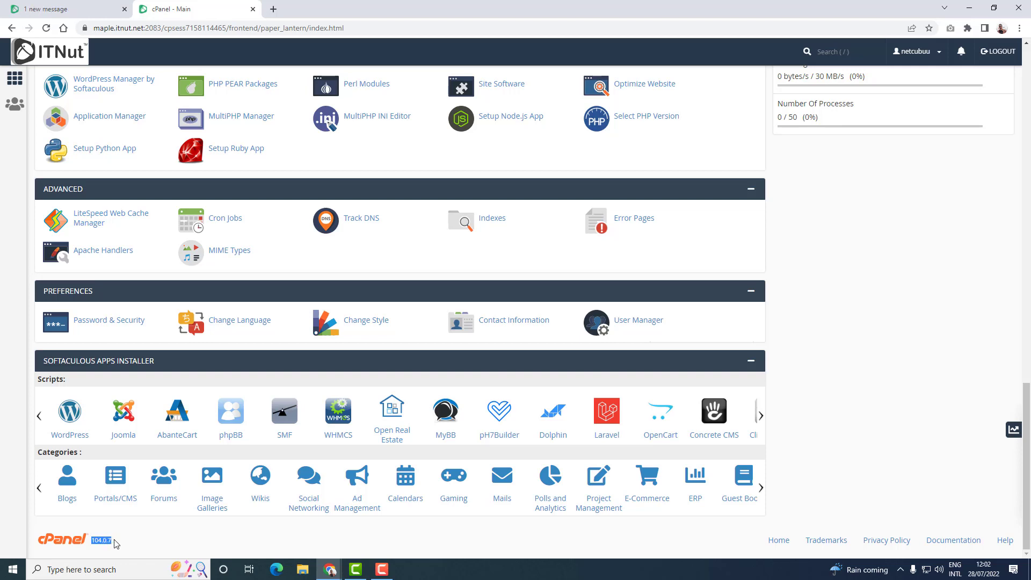
pyautogui.click(164, 541)
# - View the themes available in the General Information section without changing the selection
pyautogui.press('Home')
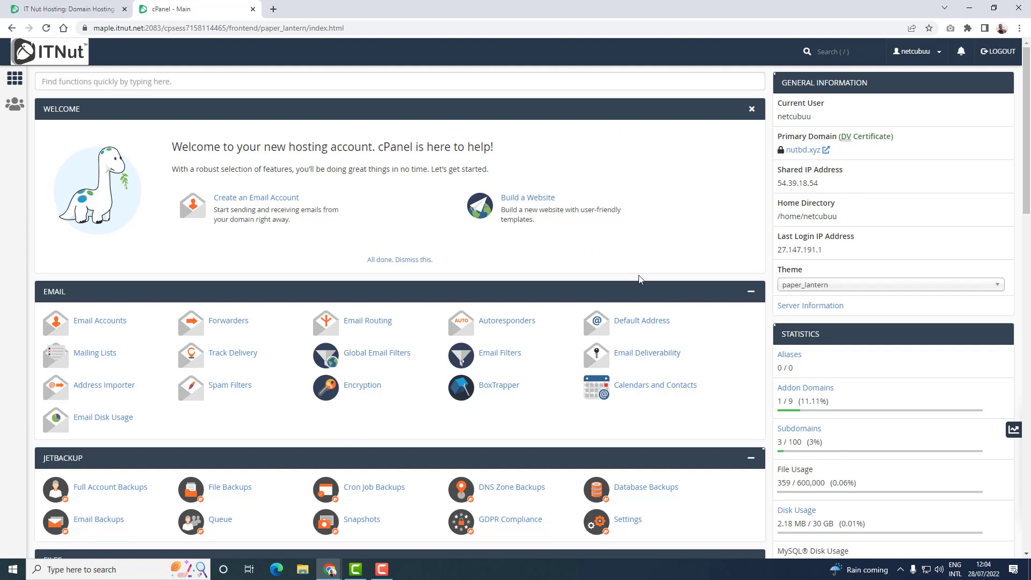
pyautogui.click(986, 288)
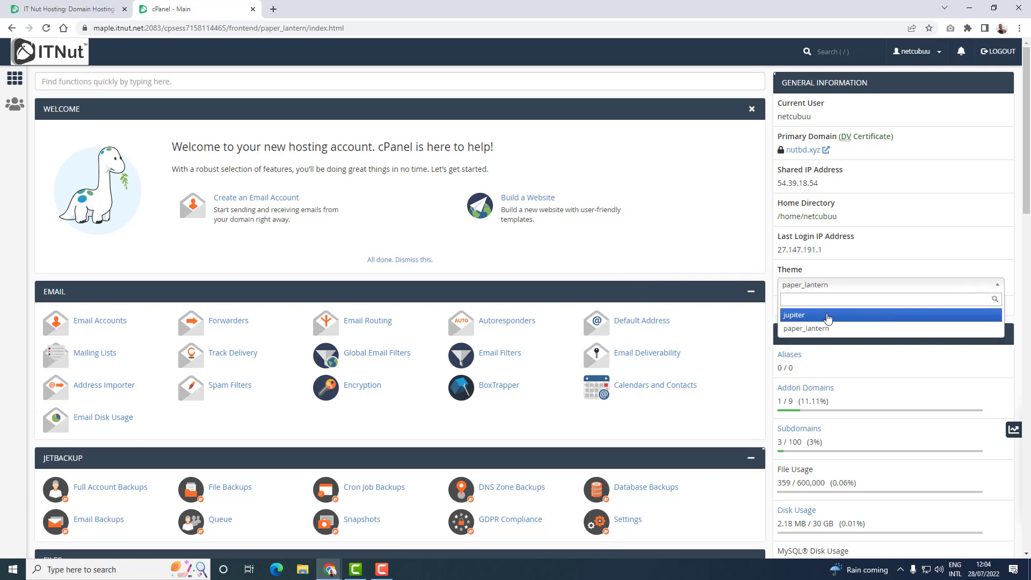
pyautogui.click(751, 277)
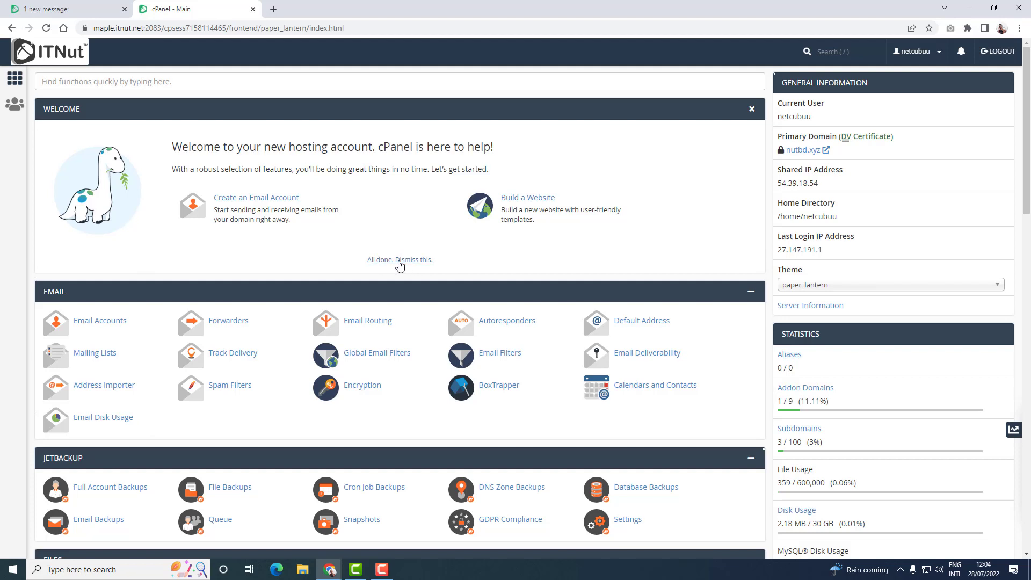
# - Dismiss the Welcome section and look through the tool sections on the main page
pyautogui.click(751, 110)
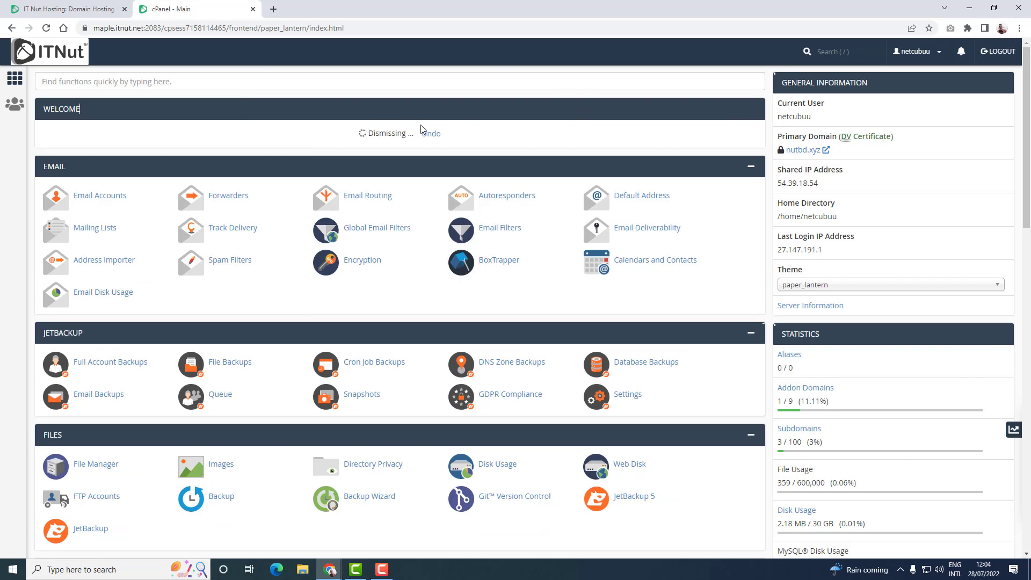
pyautogui.scroll(-8, 597, 148)
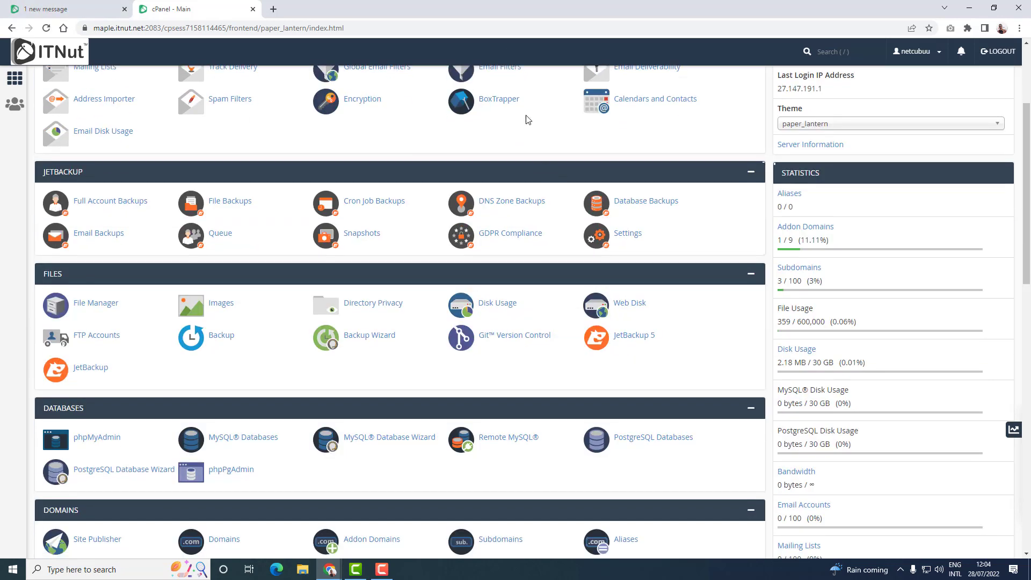
pyautogui.scroll(-4, 476, 290)
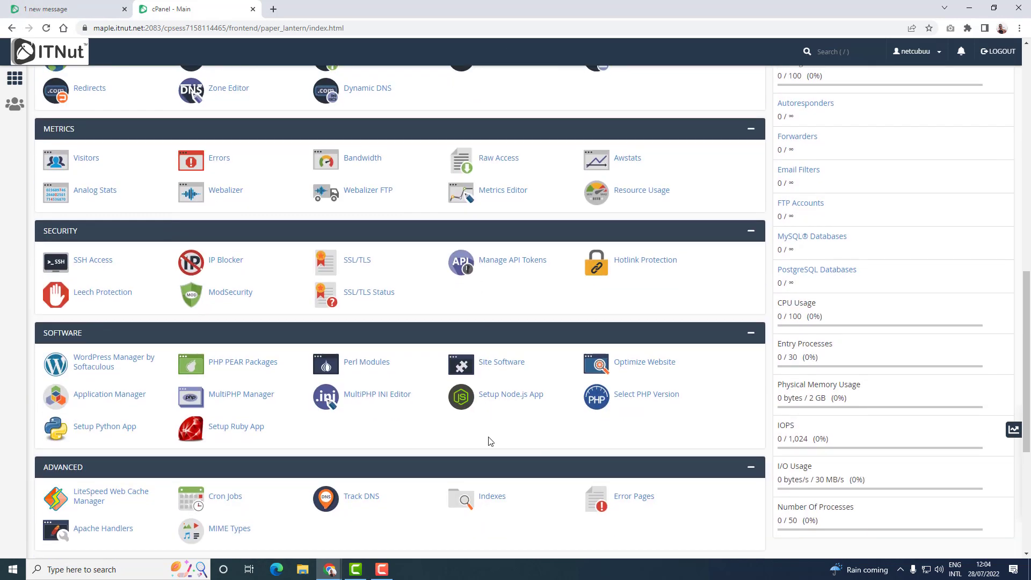
pyautogui.scroll(-6, 489, 442)
pyautogui.scroll(8, 497, 424)
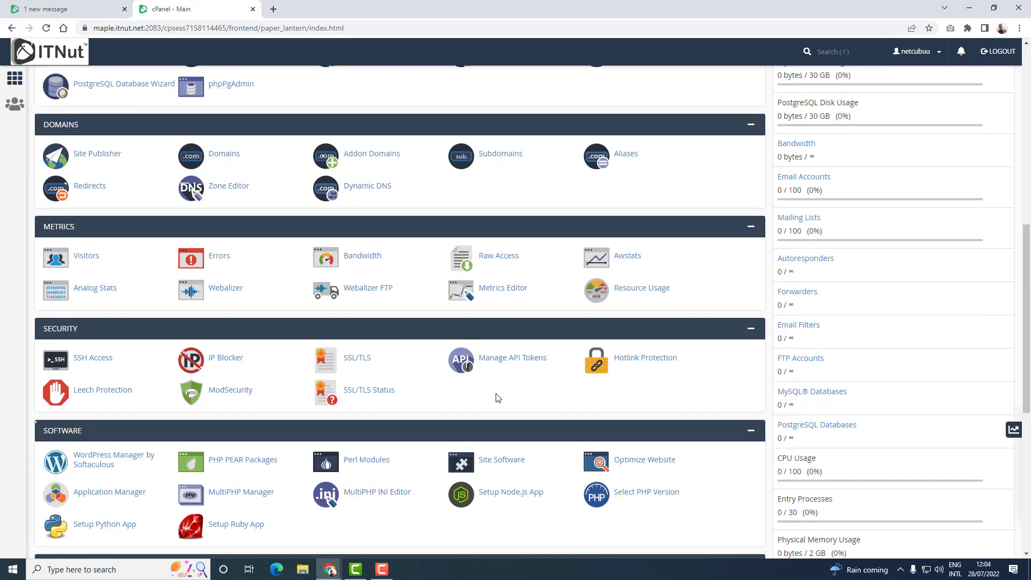
pyautogui.scroll(9, 497, 398)
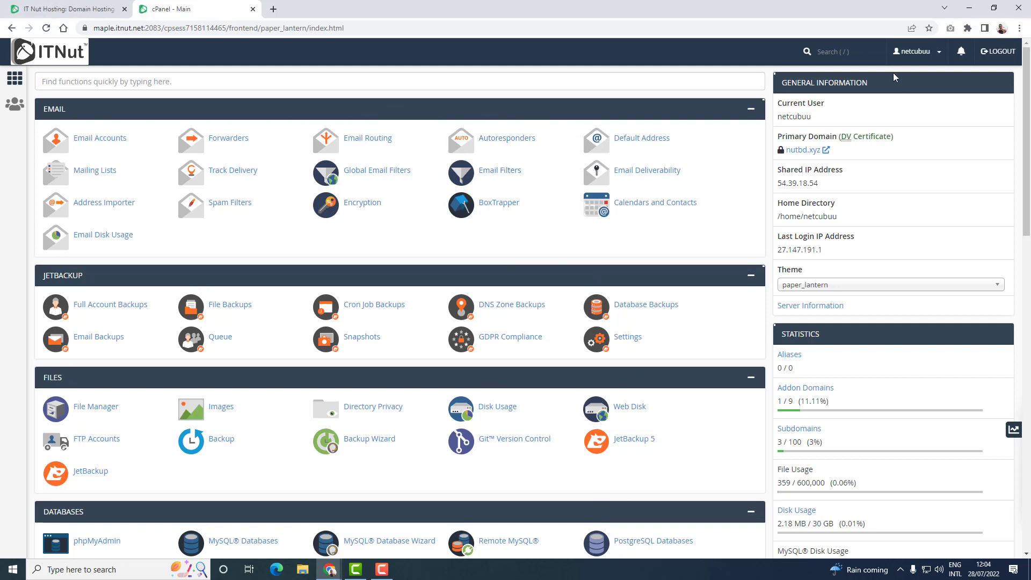
# - Examine the current user and the primary domain's DV Certificate label in the General Information section
pyautogui.moveTo(784, 80); pyautogui.dragTo(881, 86)
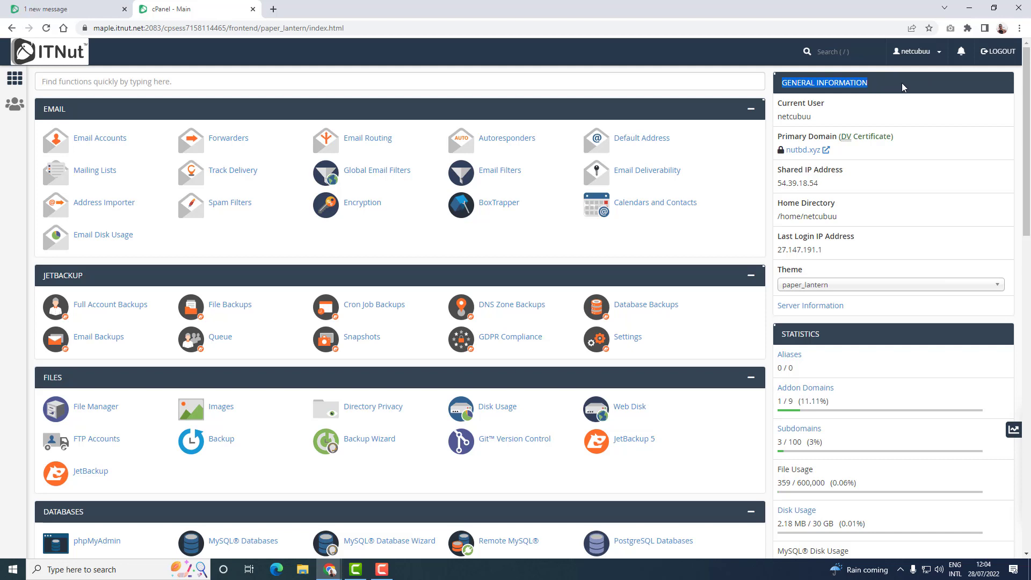
pyautogui.click(904, 87)
pyautogui.moveTo(780, 114); pyautogui.dragTo(828, 119)
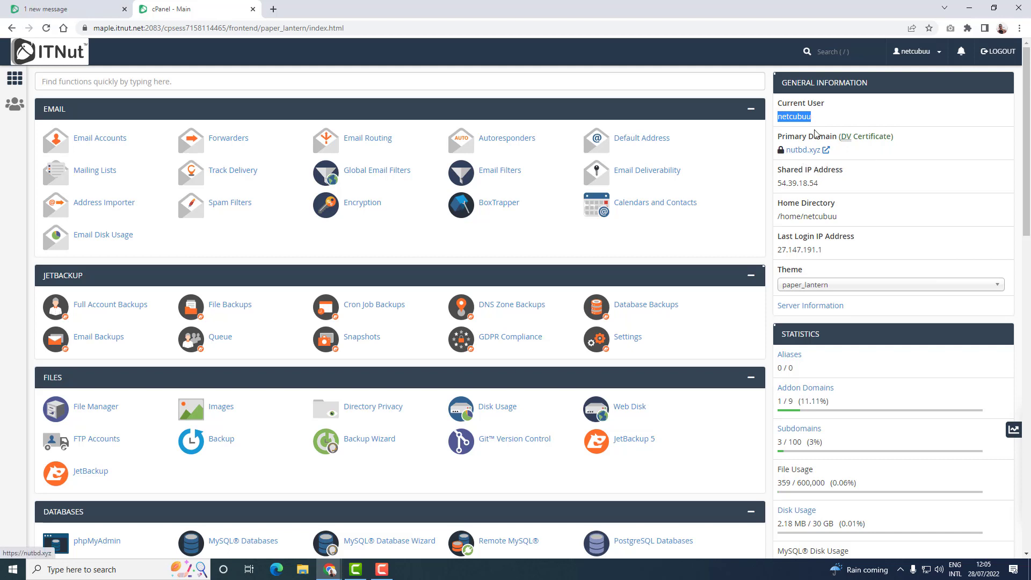
pyautogui.moveTo(845, 139); pyautogui.dragTo(893, 138)
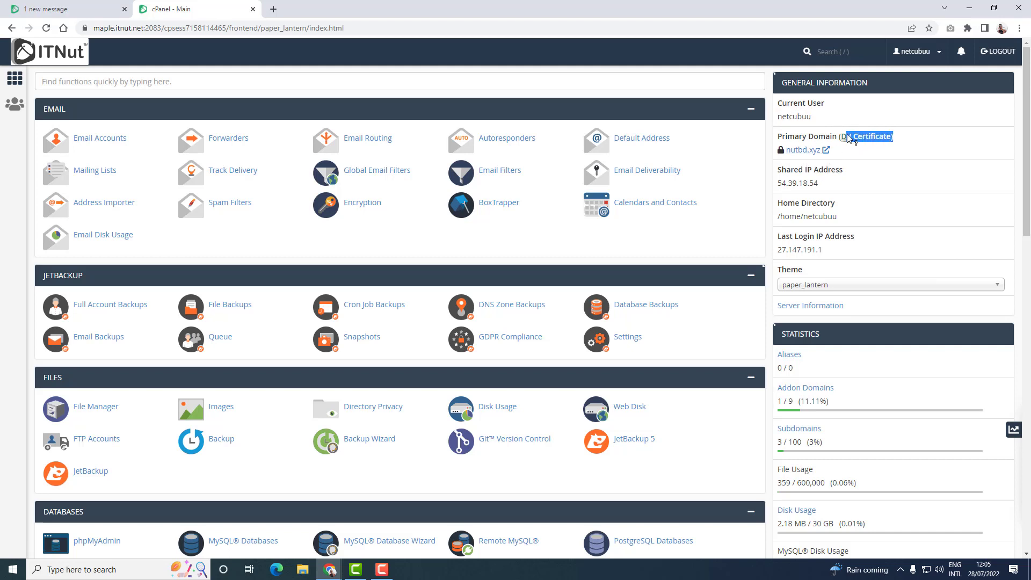
pyautogui.moveTo(842, 137); pyautogui.dragTo(892, 137)
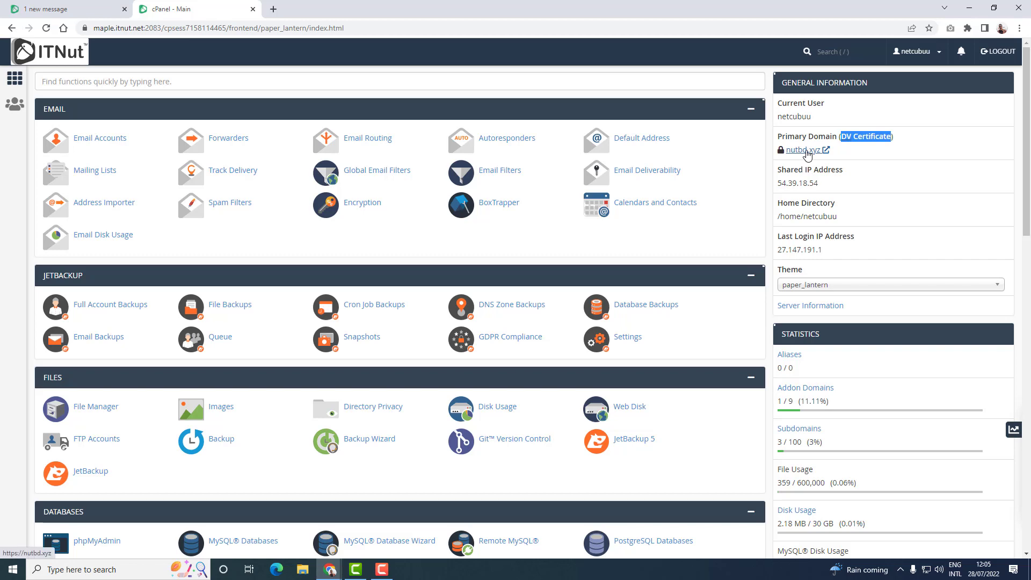
# - Open the primary domain's website to view it, and return to the cPanel main page
pyautogui.click(808, 153)
pyautogui.click(329, 9)
pyautogui.hotkey('ctrl', 'shift', 'Tab')
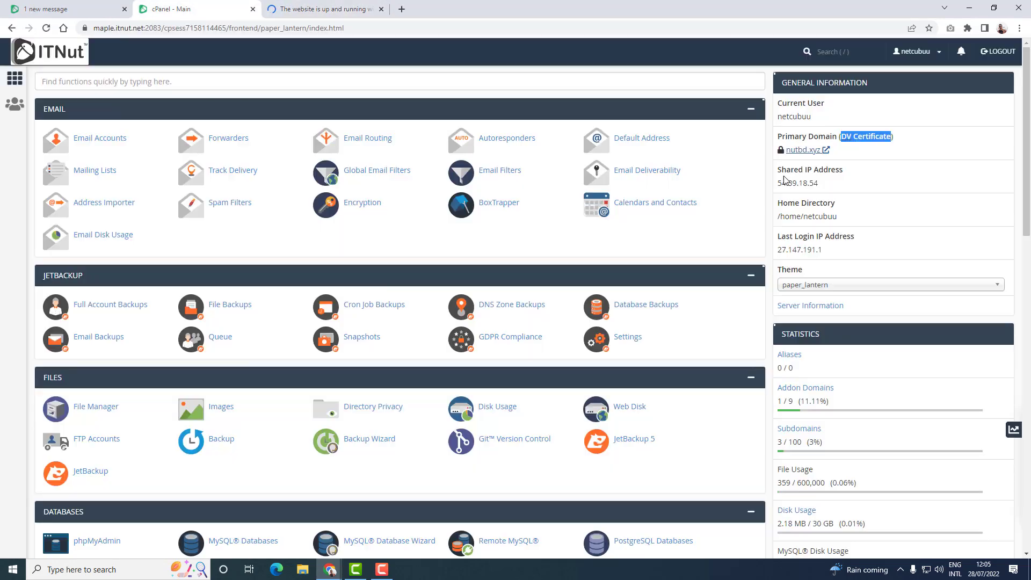
# - Examine the shared IP address, home directory and last login IP address in the General Information section
pyautogui.moveTo(777, 183)
pyautogui.mouseDown()
pyautogui.moveTo(838, 190)
pyautogui.moveTo(803, 171)
pyautogui.moveTo(780, 104)
pyautogui.moveTo(793, 173)
pyautogui.moveTo(779, 174)
pyautogui.mouseUp()
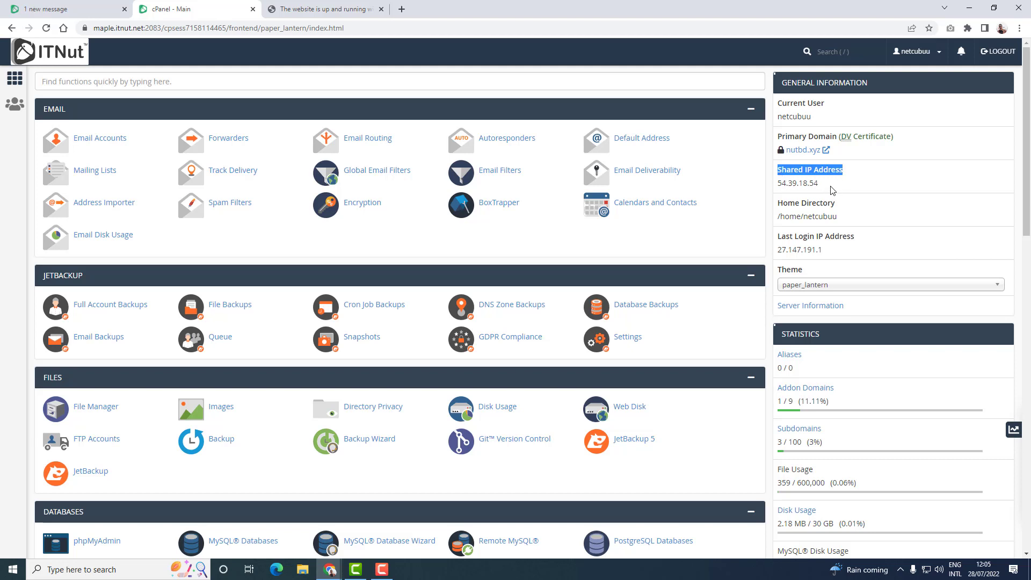
pyautogui.moveTo(779, 204); pyautogui.dragTo(836, 204)
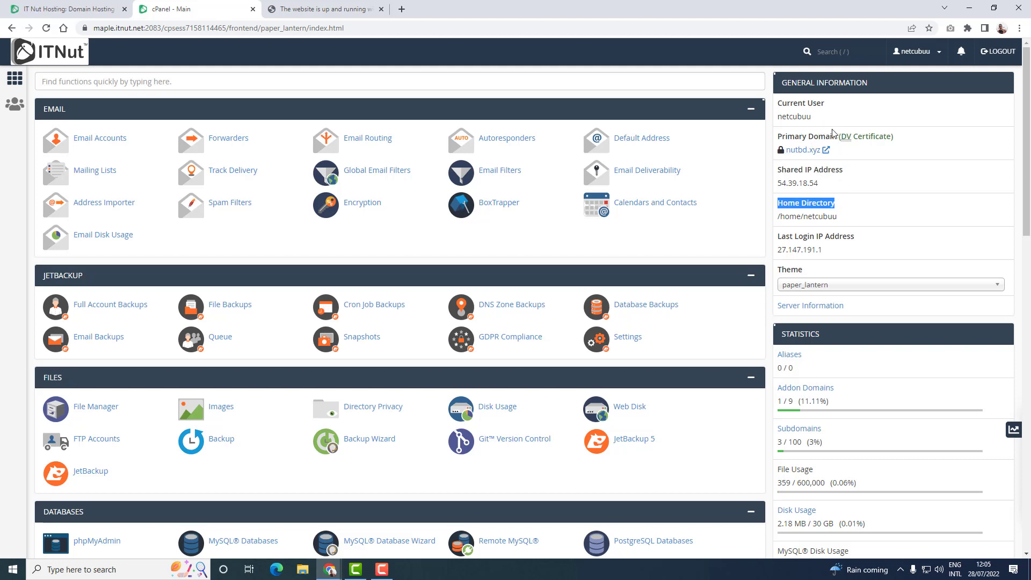
pyautogui.moveTo(841, 216); pyautogui.dragTo(780, 216)
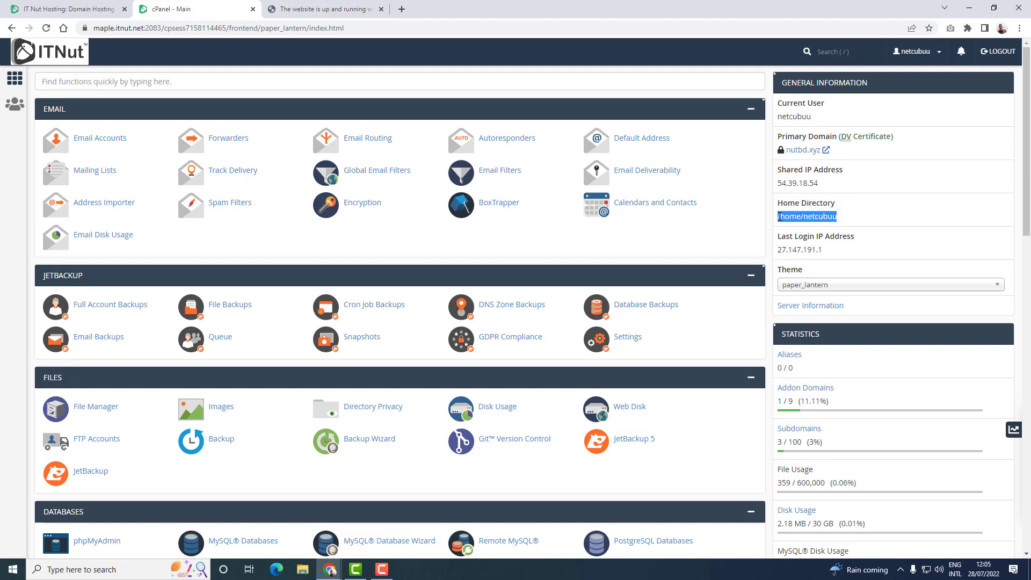
pyautogui.click(807, 217)
pyautogui.moveTo(804, 217); pyautogui.dragTo(788, 216)
pyautogui.click(782, 217)
pyautogui.moveTo(804, 216); pyautogui.dragTo(833, 216)
pyautogui.moveTo(839, 217); pyautogui.dragTo(784, 100)
pyautogui.click(818, 243)
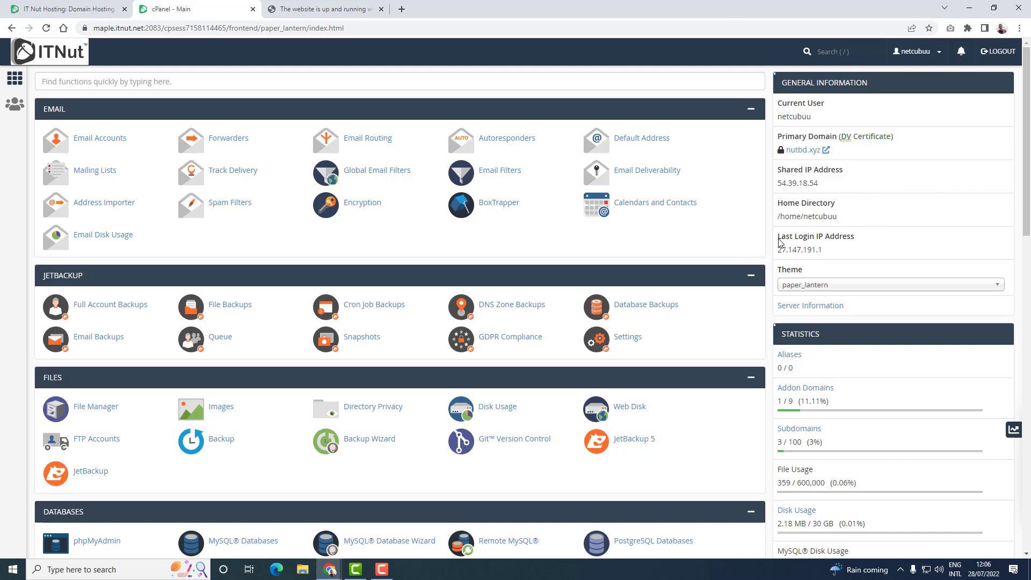
pyautogui.moveTo(778, 239)
pyautogui.mouseDown()
pyautogui.moveTo(857, 242)
pyautogui.moveTo(780, 251)
pyautogui.mouseUp()
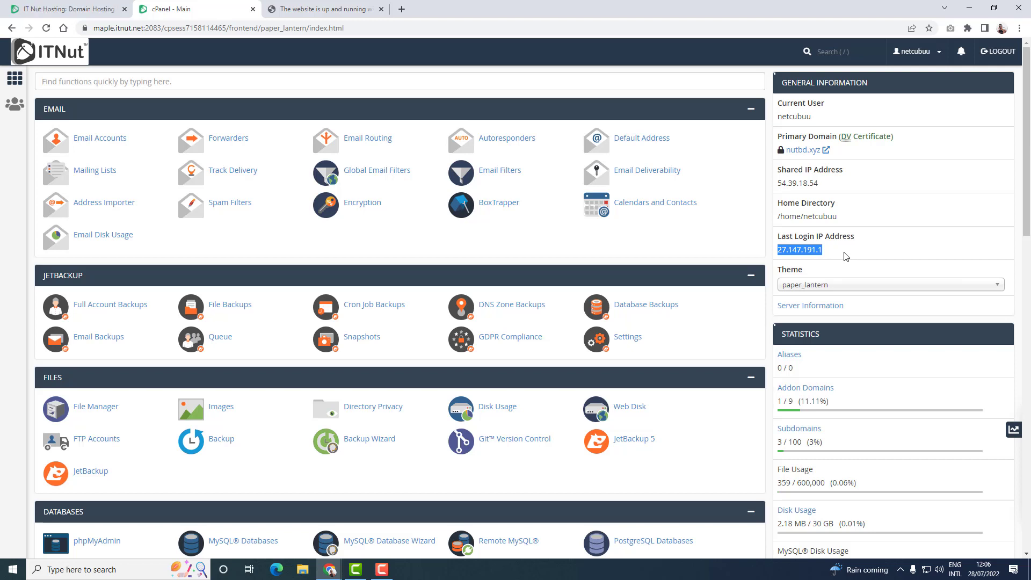
pyautogui.moveTo(844, 257); pyautogui.dragTo(779, 251)
# - Choose paper_lantern as the cPanel theme
pyautogui.click(999, 292)
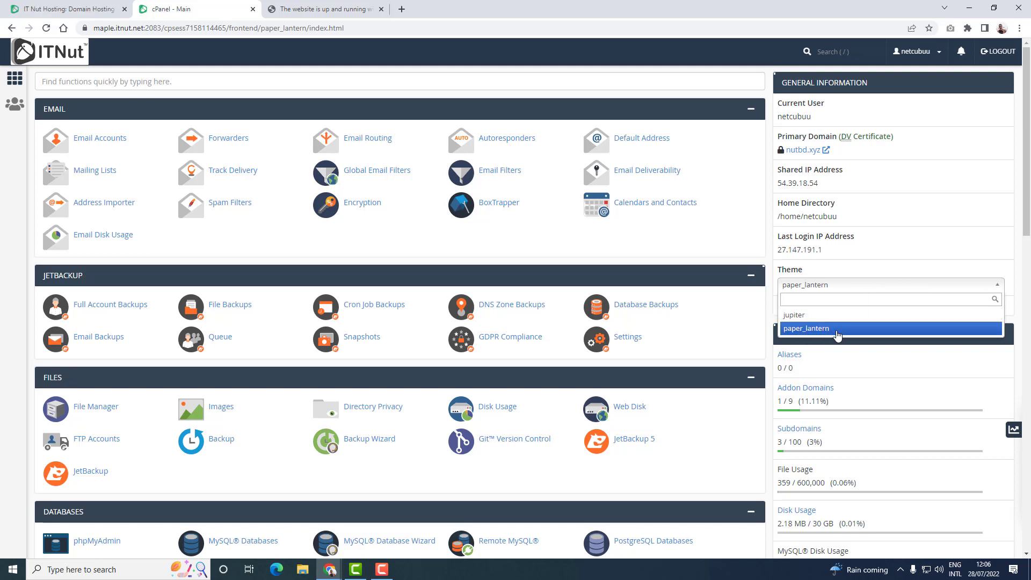
pyautogui.click(816, 328)
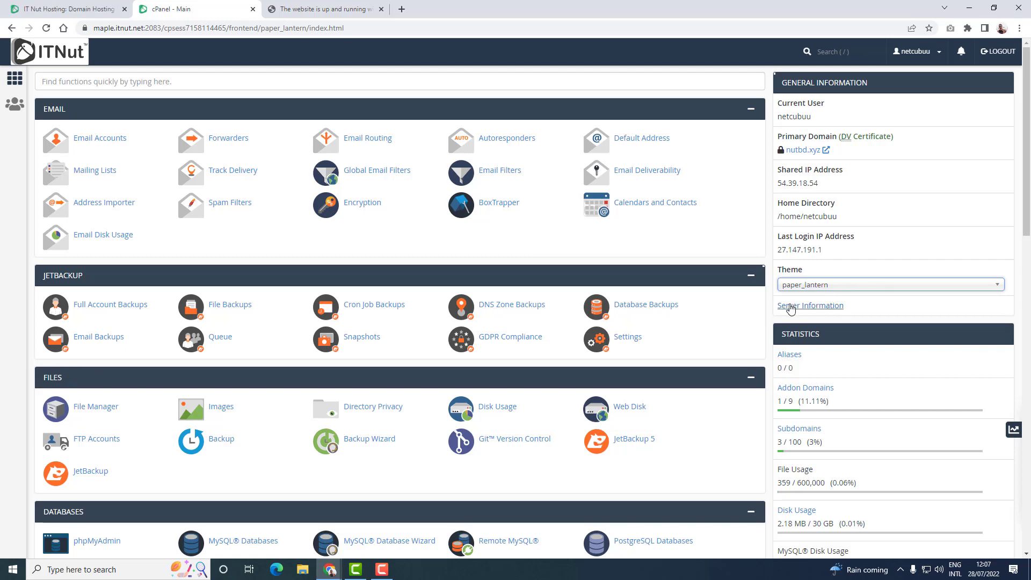
# - Open the Server Information page separately and examine the hosting package, server name and cPanel version
pyautogui.middleClick(785, 305)
pyautogui.click(338, 5)
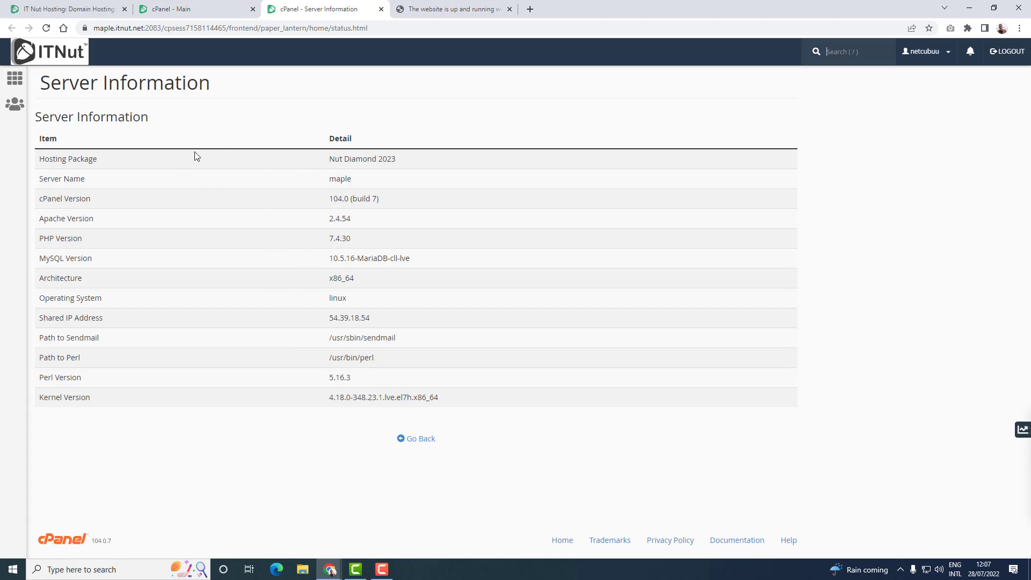
pyautogui.moveTo(303, 164); pyautogui.dragTo(493, 163)
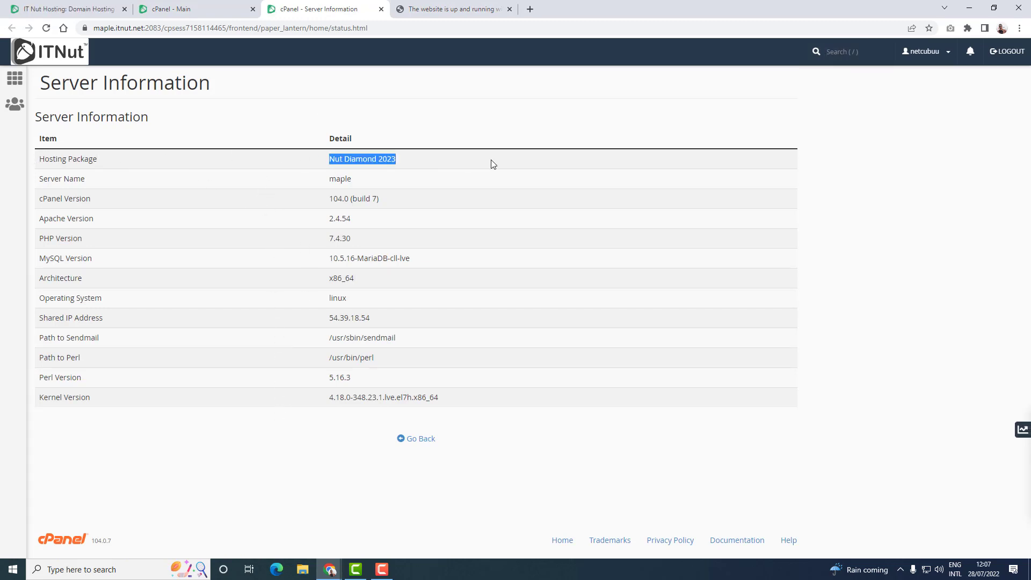
pyautogui.moveTo(318, 183); pyautogui.dragTo(430, 180)
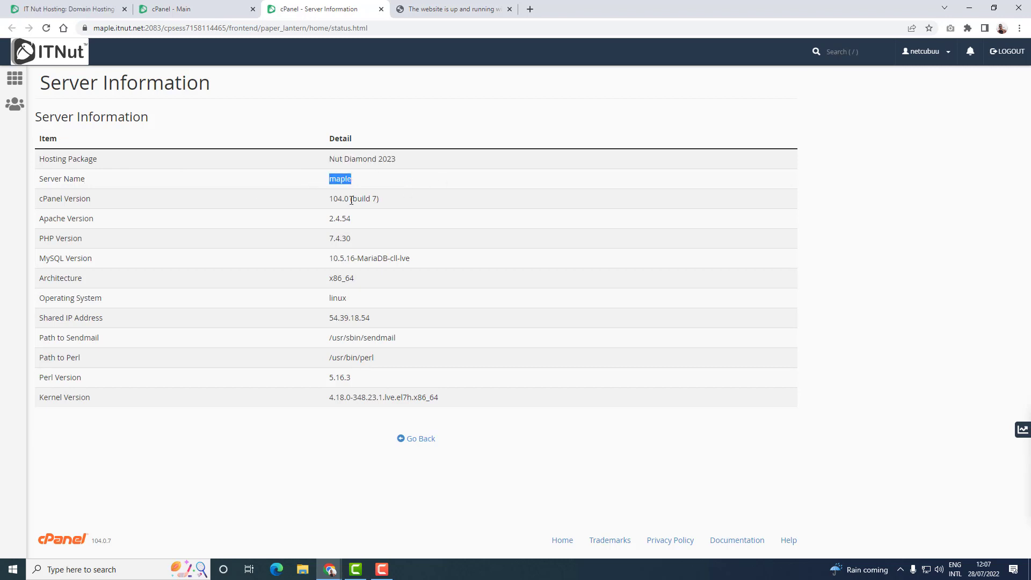
pyautogui.moveTo(314, 200); pyautogui.dragTo(433, 200)
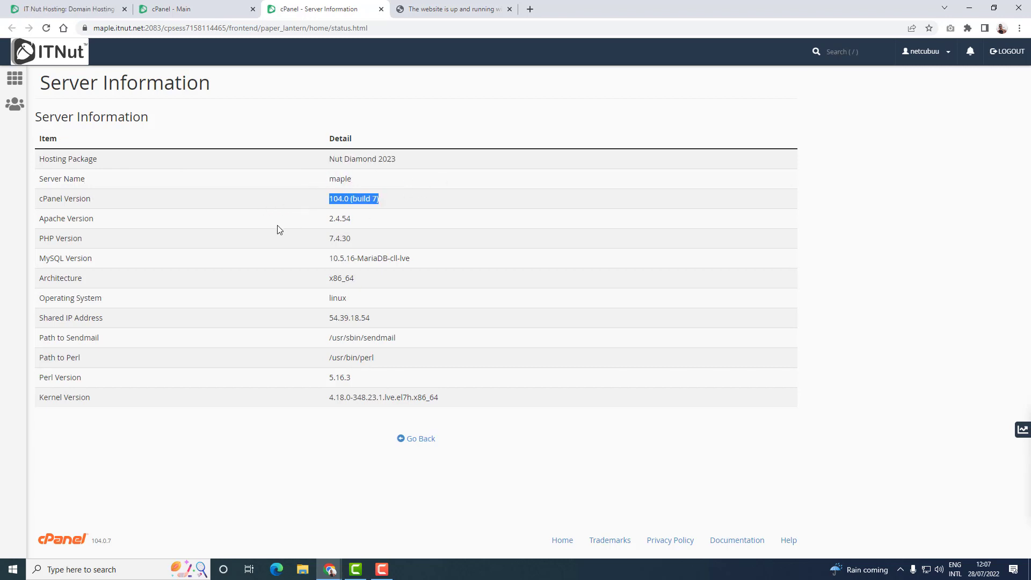
# - Examine the Apache, PHP and MySQL versions and the remaining server details, and close the Server Information page
pyautogui.moveTo(293, 229); pyautogui.dragTo(436, 226)
pyautogui.moveTo(324, 242); pyautogui.dragTo(508, 251)
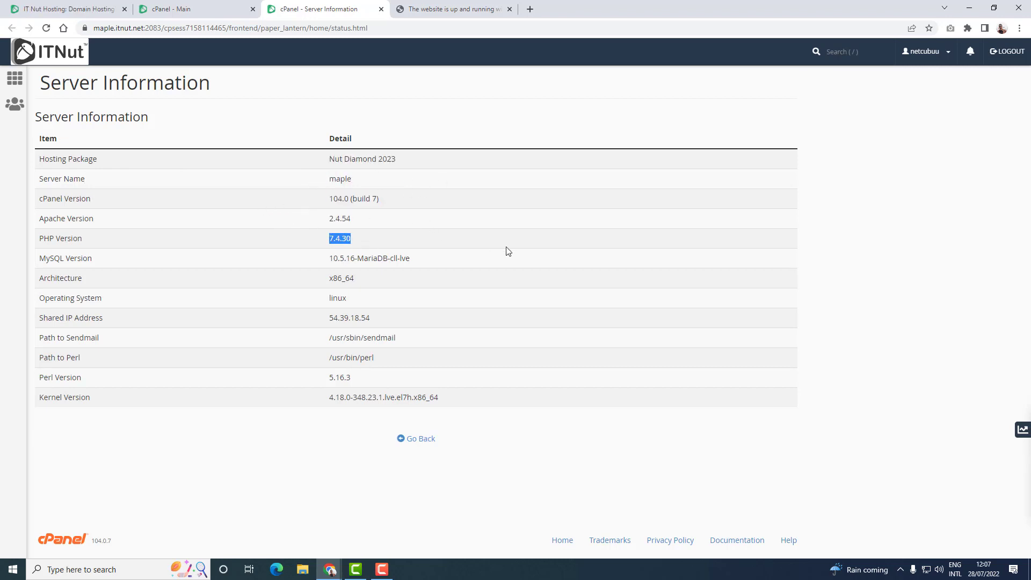
pyautogui.moveTo(314, 272); pyautogui.dragTo(469, 268)
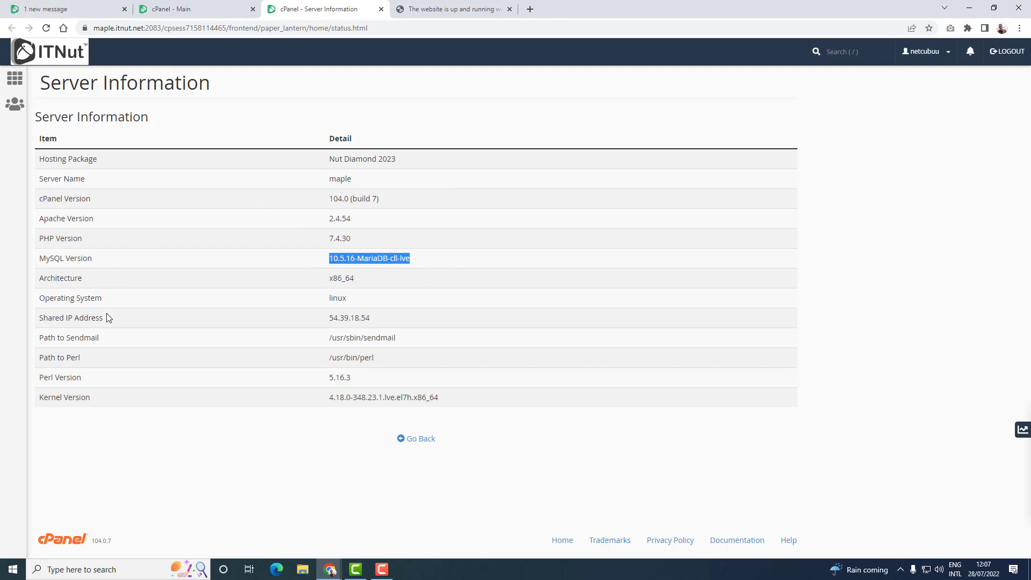
pyautogui.click(44, 297)
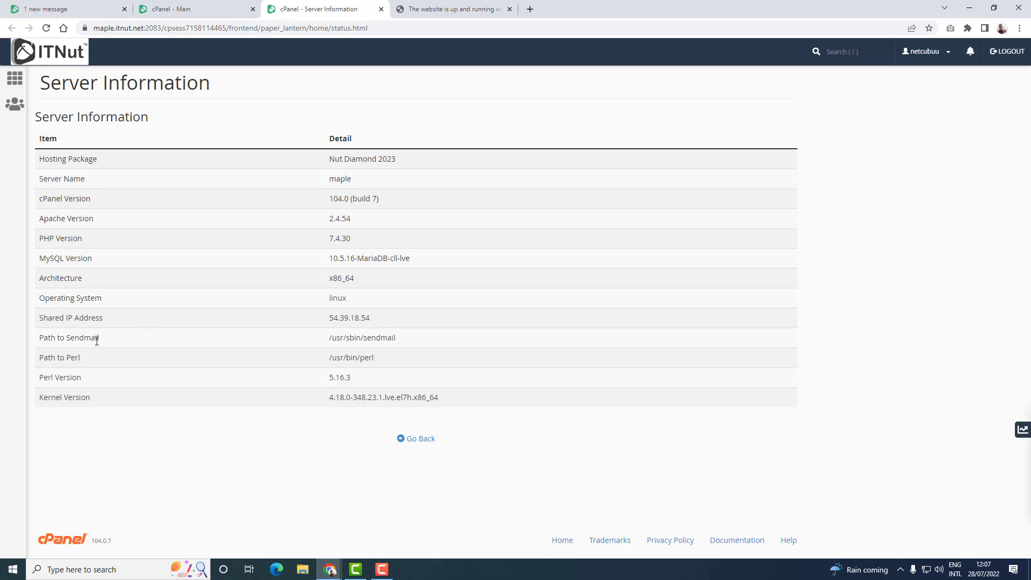
pyautogui.moveTo(173, 179); pyautogui.dragTo(170, 405)
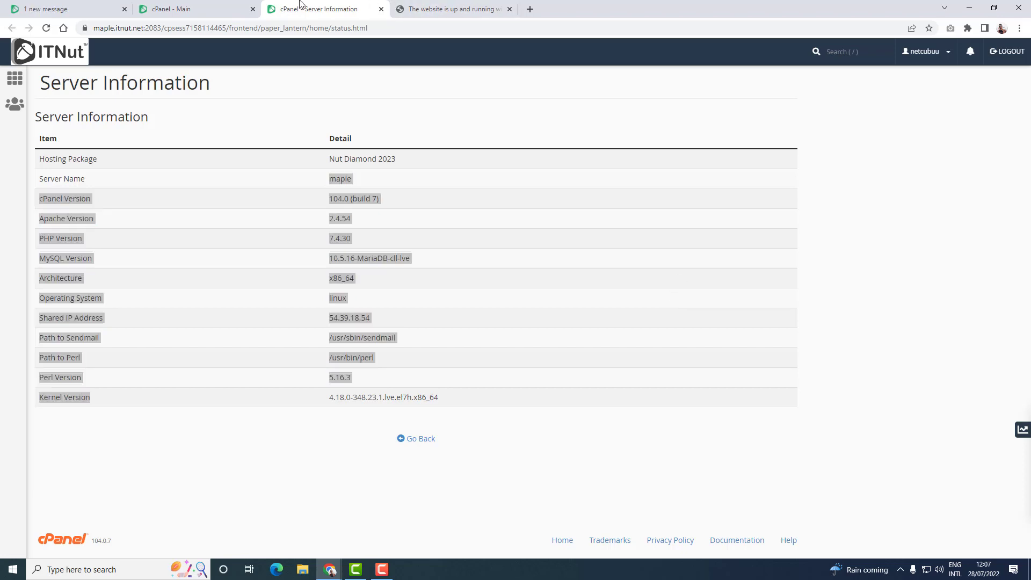
pyautogui.click(382, 8)
# - Examine the Addon Domains and File Usage figures in the Statistics section
pyautogui.scroll(-2, 907, 279)
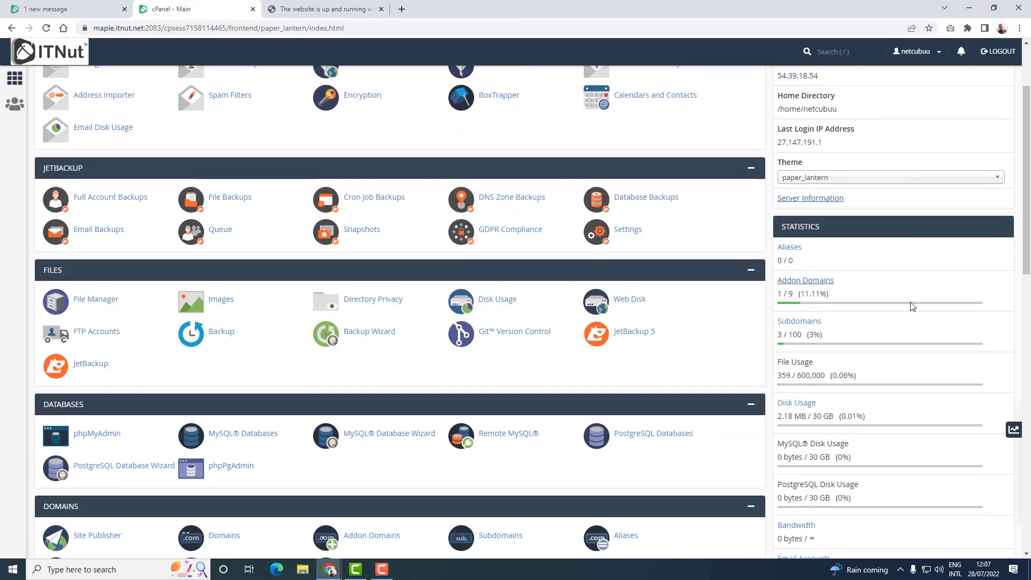
pyautogui.scroll(-2, 910, 322)
pyautogui.scroll(2, 910, 344)
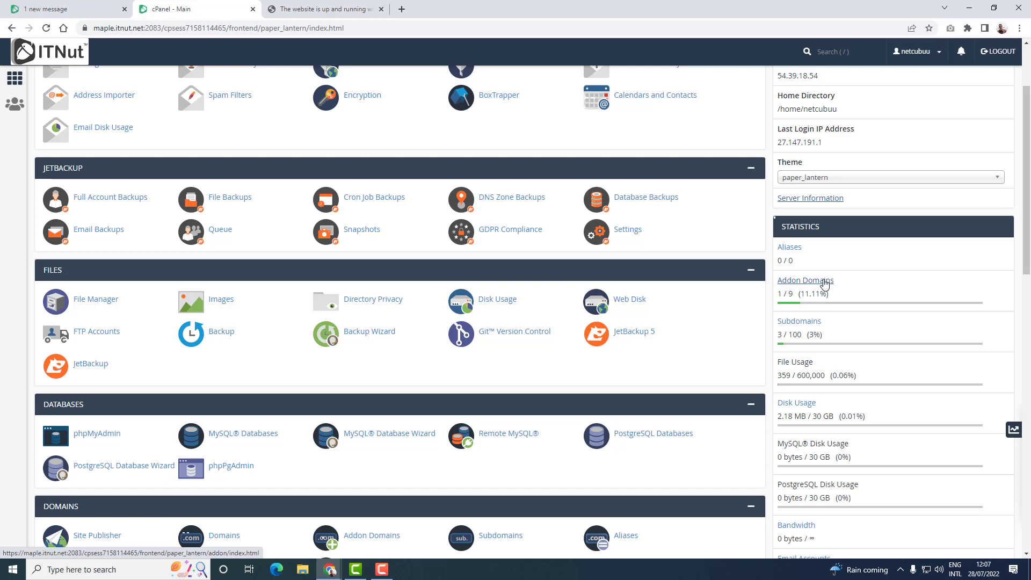
pyautogui.doubleClick(789, 294)
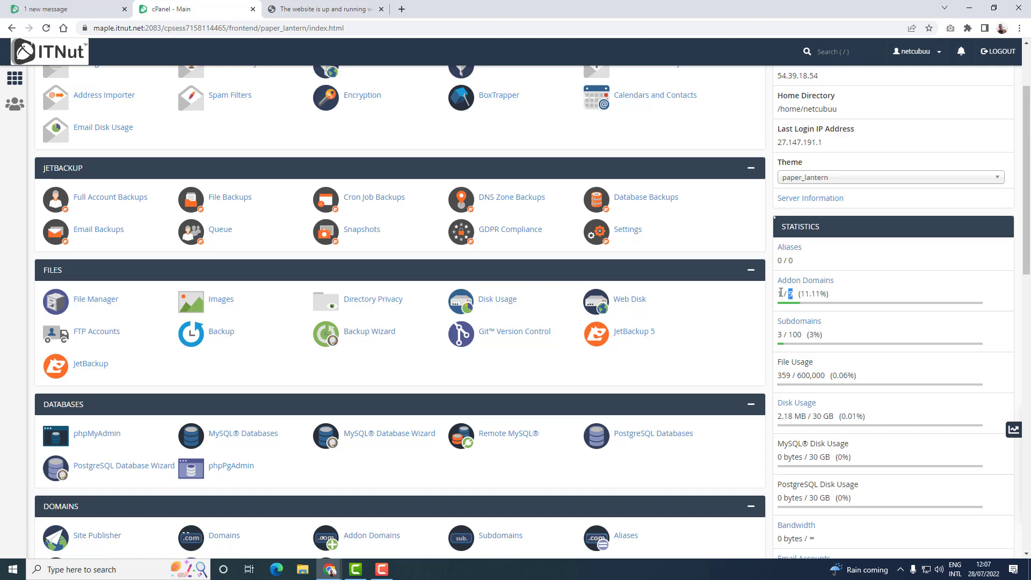
pyautogui.moveTo(780, 293); pyautogui.dragTo(777, 296)
pyautogui.scroll(-1, 804, 336)
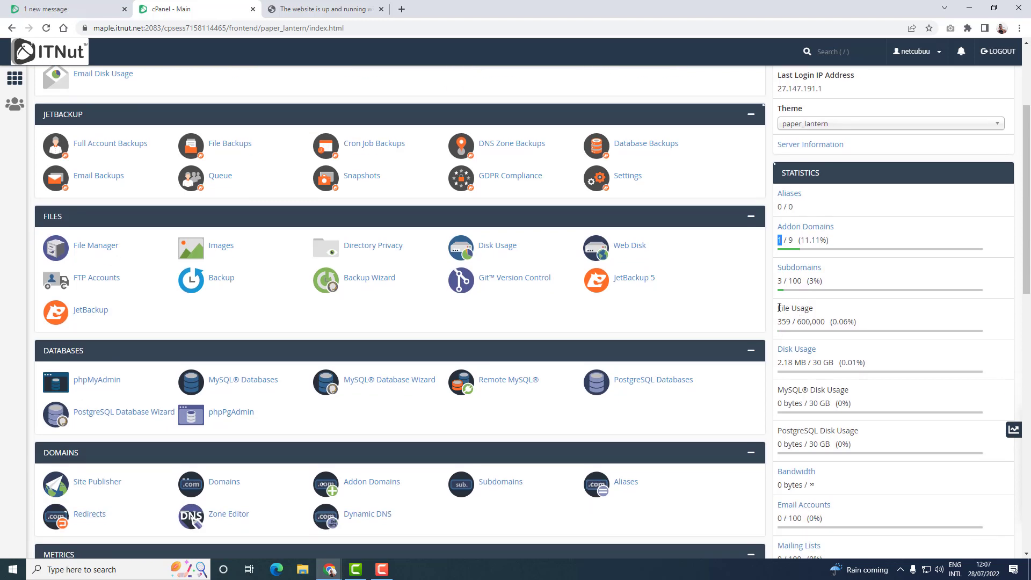
pyautogui.moveTo(780, 307); pyautogui.dragTo(832, 321)
pyautogui.click(790, 321)
# - Open the web hosting plans page on the ITNut website to view its packages, and return to the cPanel main page
pyautogui.click(404, 12)
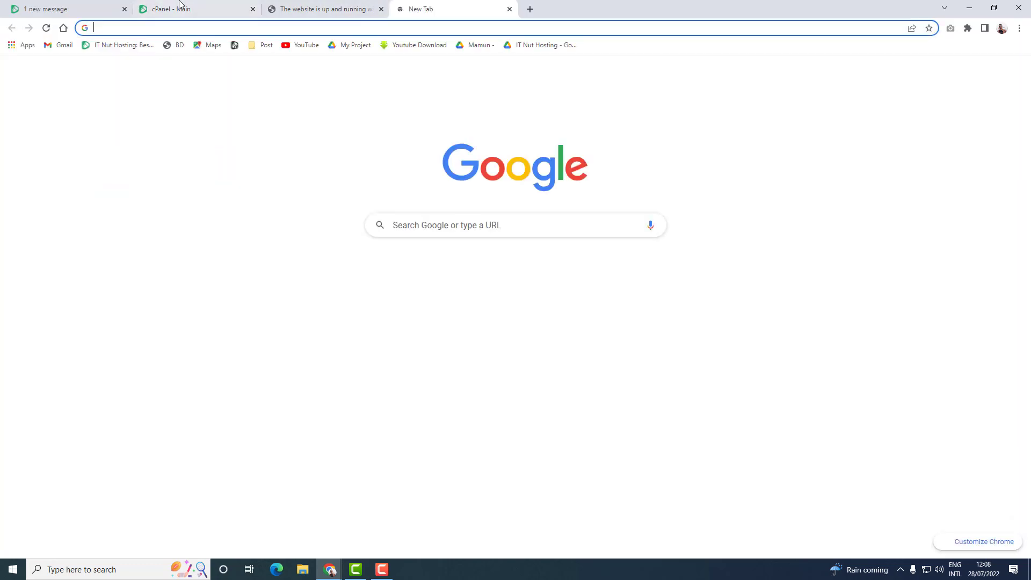
pyautogui.hotkey('ctrl', 'w')
pyautogui.click(69, 9)
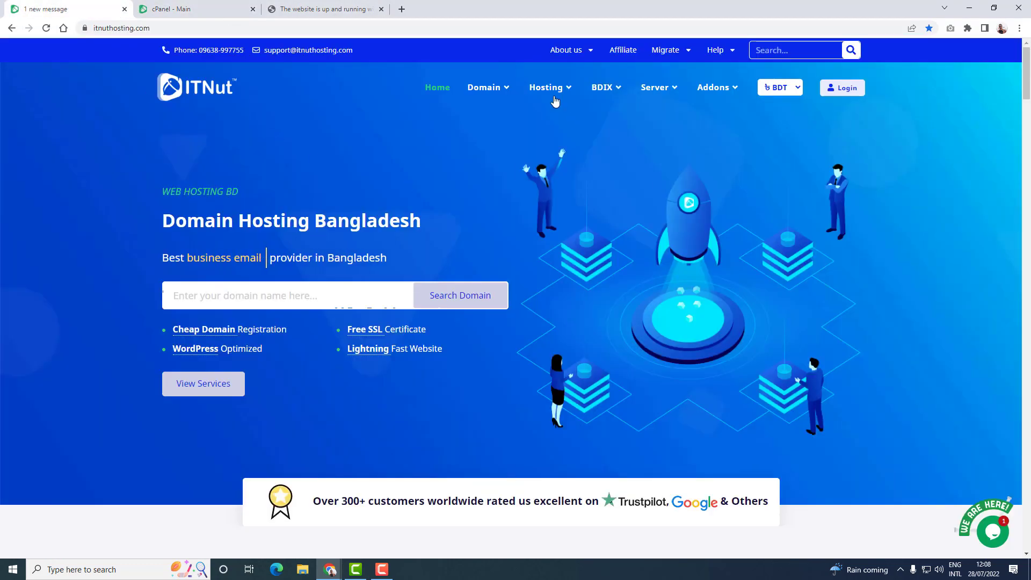
pyautogui.moveTo(546, 88)
pyautogui.click(566, 123)
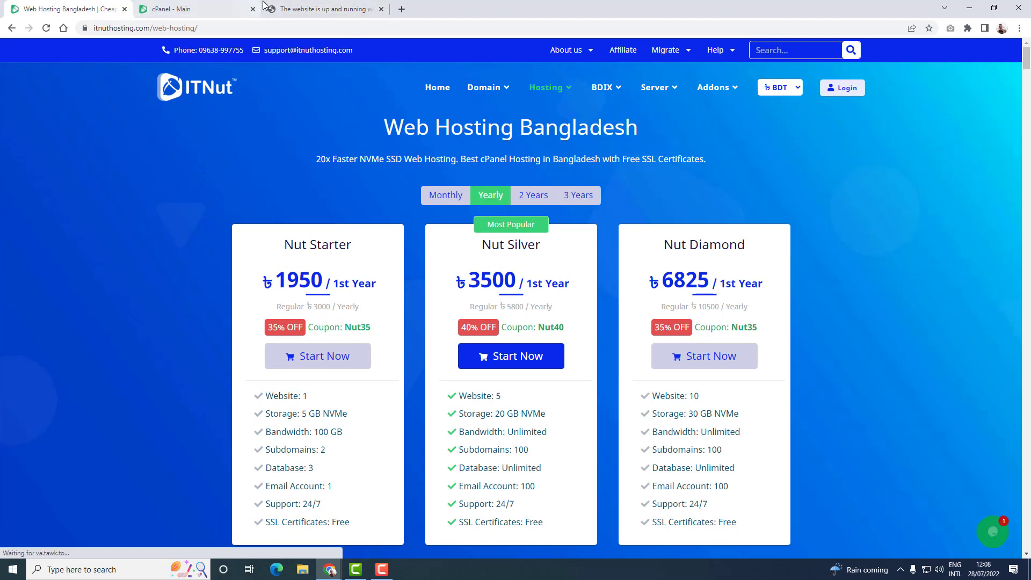
pyautogui.click(205, 7)
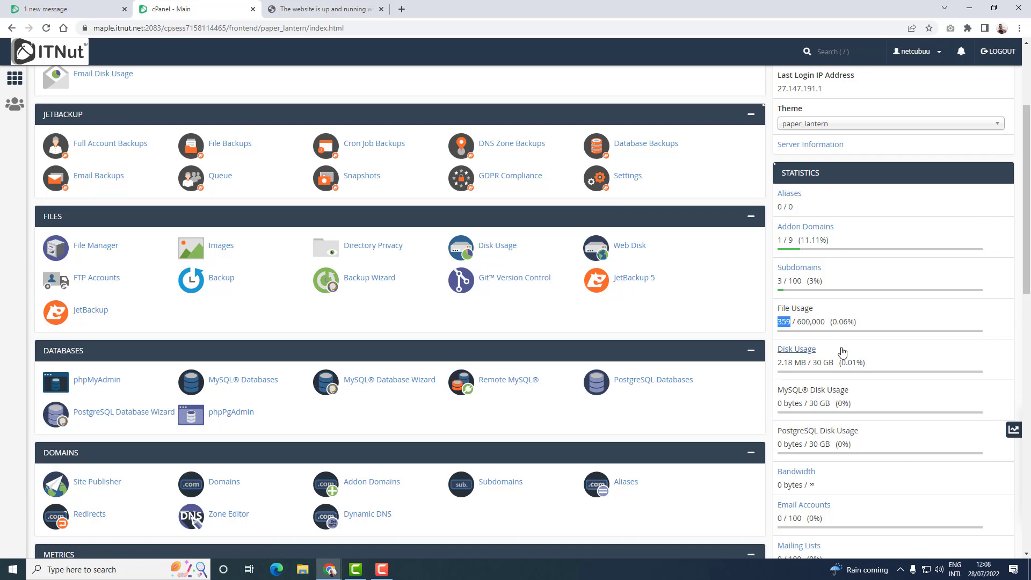
# - Examine the Disk Usage allowance and the amount used in the Statistics section
pyautogui.scroll(-2, 852, 455)
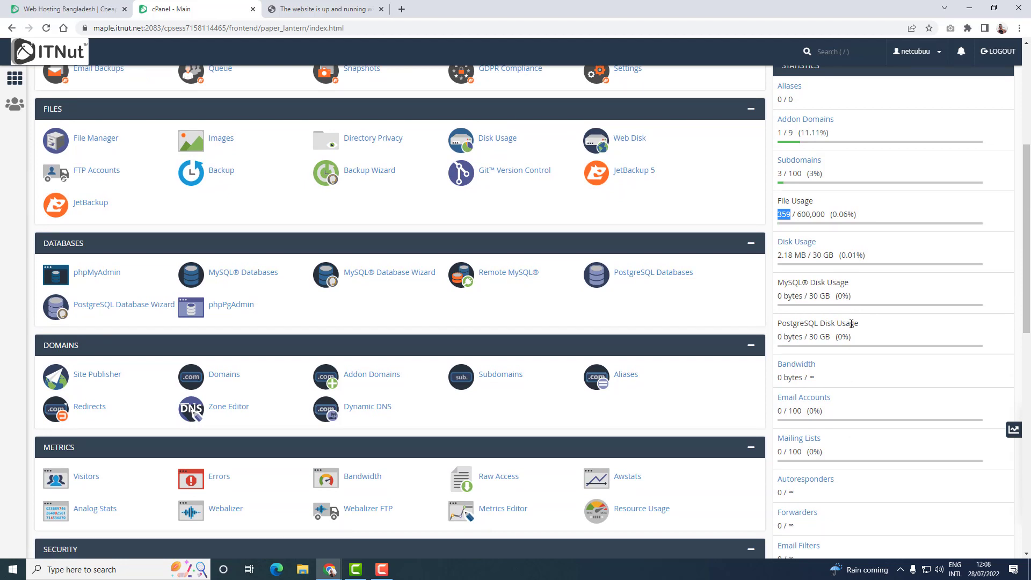
pyautogui.moveTo(812, 256); pyautogui.dragTo(830, 253)
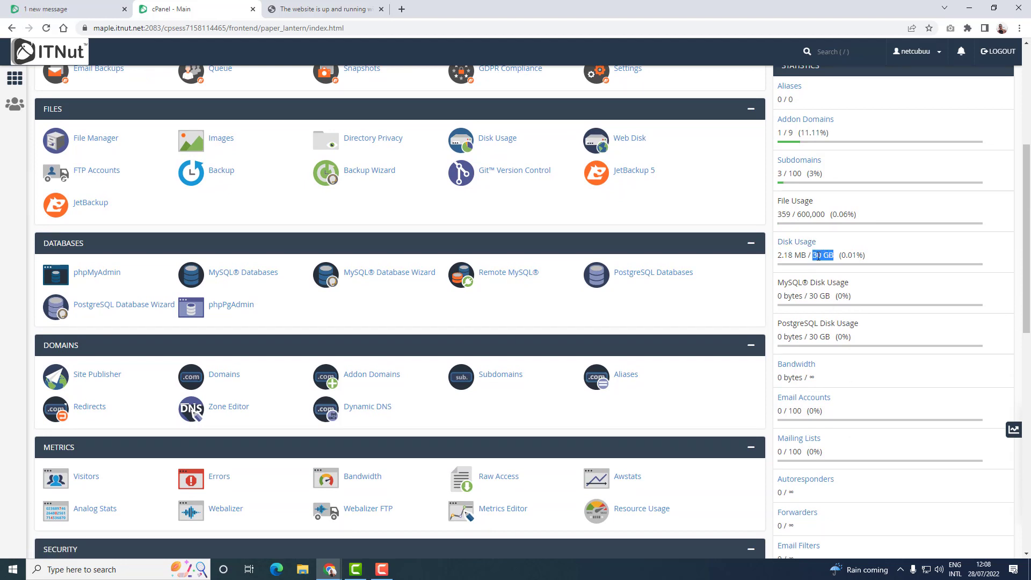
pyautogui.click(812, 256)
pyautogui.moveTo(813, 256)
pyautogui.mouseDown()
pyautogui.moveTo(835, 255)
pyautogui.moveTo(784, 256)
pyautogui.moveTo(803, 255)
pyautogui.mouseUp()
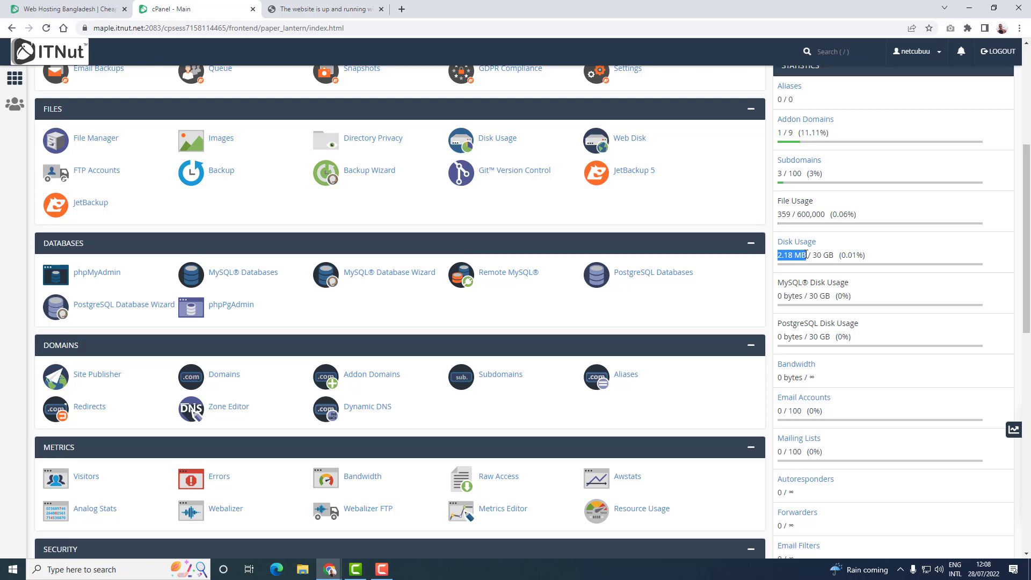
# - Check the Nut Diamond plan's storage on the ITNut hosting page, and return to the cPanel main page
pyautogui.click(75, 6)
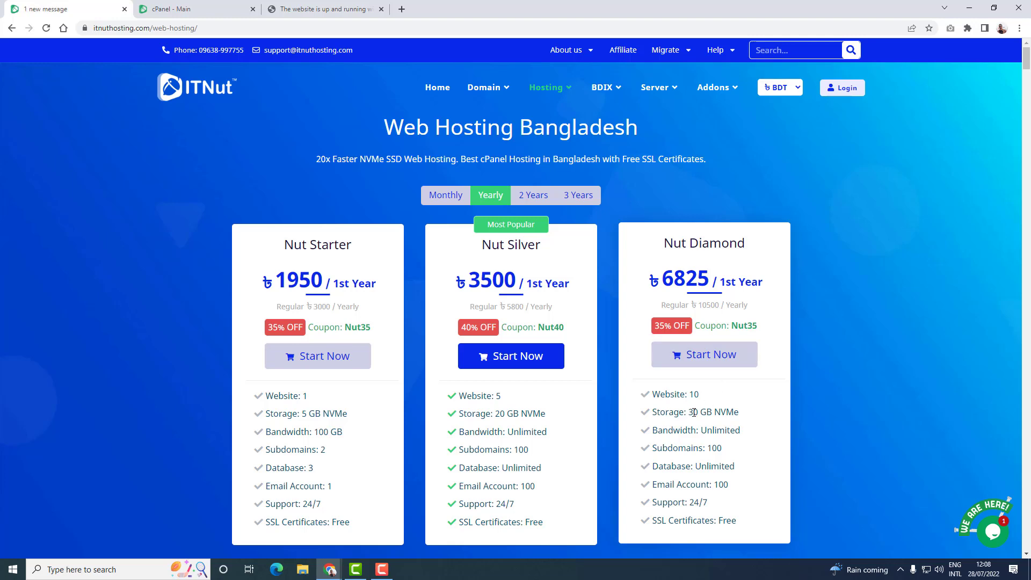
pyautogui.moveTo(691, 413); pyautogui.dragTo(744, 417)
pyautogui.hotkey('ctrl', 'Tab')
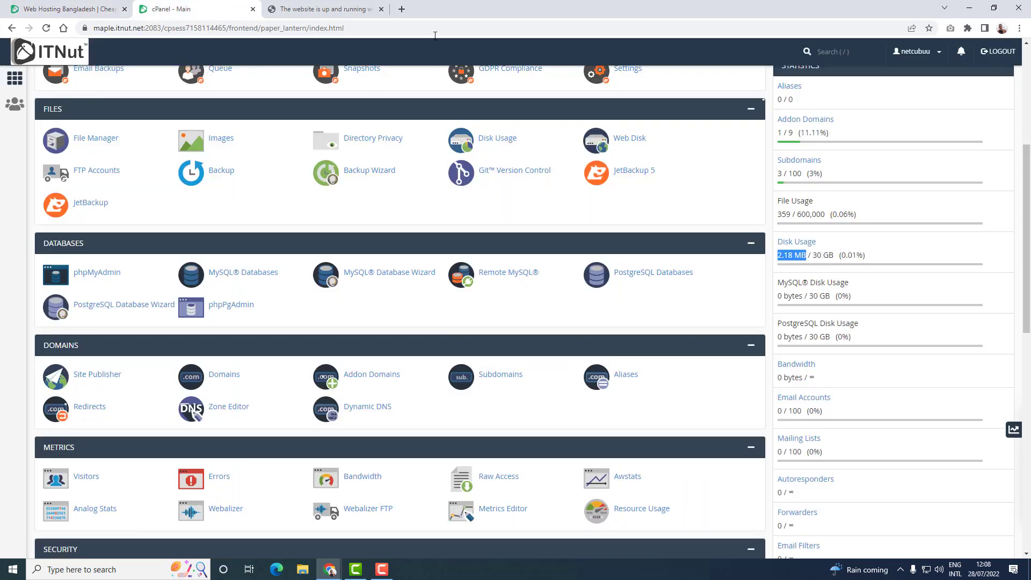
# - Examine the MySQL Disk Usage allowance in the Statistics section
pyautogui.moveTo(809, 296); pyautogui.dragTo(832, 297)
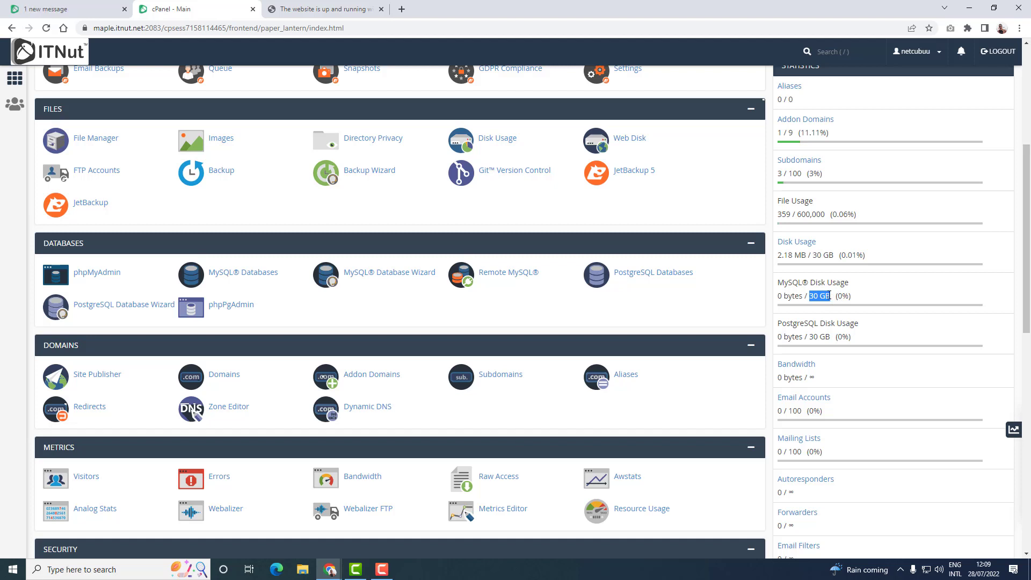
pyautogui.click(833, 299)
pyautogui.moveTo(826, 296); pyautogui.dragTo(813, 296)
pyautogui.click(873, 298)
pyautogui.moveTo(810, 297); pyautogui.dragTo(831, 298)
pyautogui.click(887, 340)
# - Examine the Bandwidth and Autoresponders limits in the Statistics section
pyautogui.scroll(-1, 886, 340)
pyautogui.scroll(-1, 887, 340)
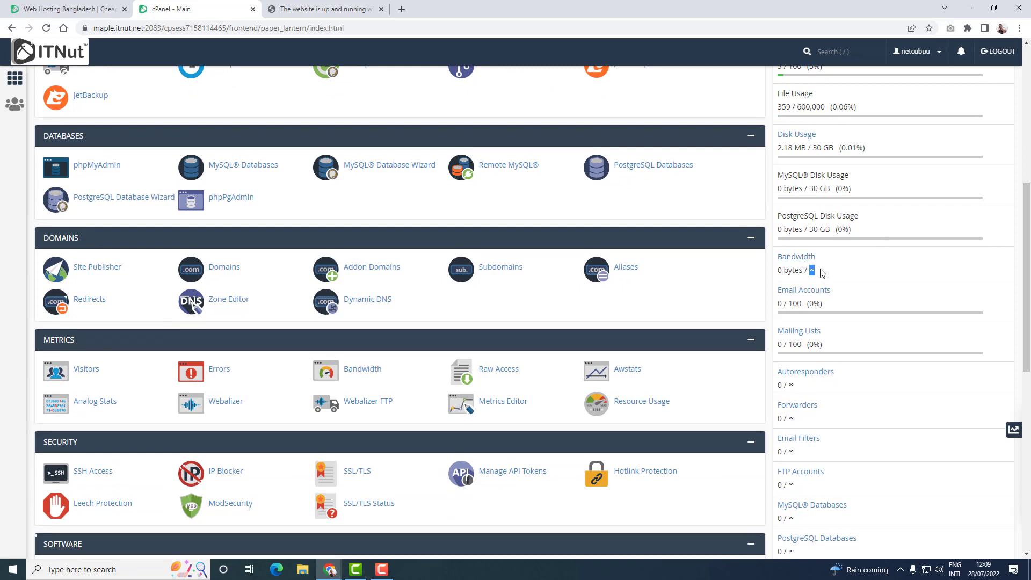
pyautogui.click(820, 275)
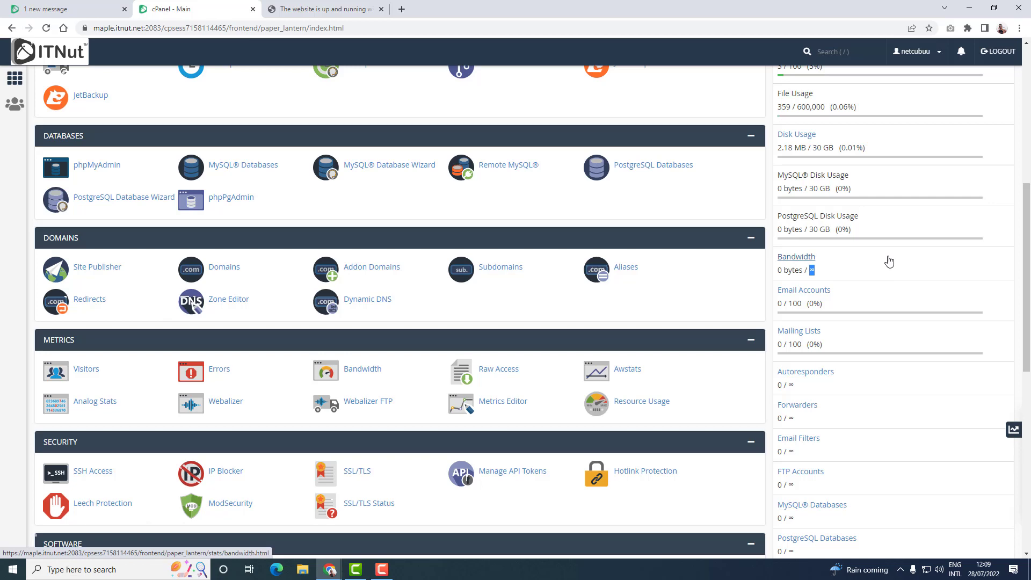
pyautogui.scroll(-2, 846, 343)
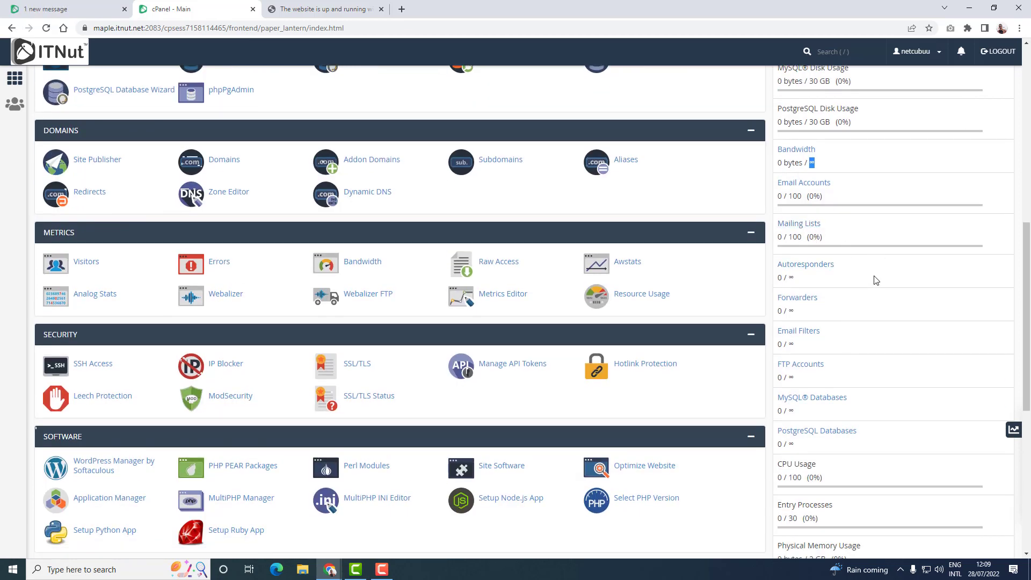
pyautogui.moveTo(788, 277); pyautogui.dragTo(802, 283)
# - Examine the resource statistics from CPU Usage and Physical Memory Usage to Number Of Processes, and review the whole main page
pyautogui.scroll(-3, 840, 373)
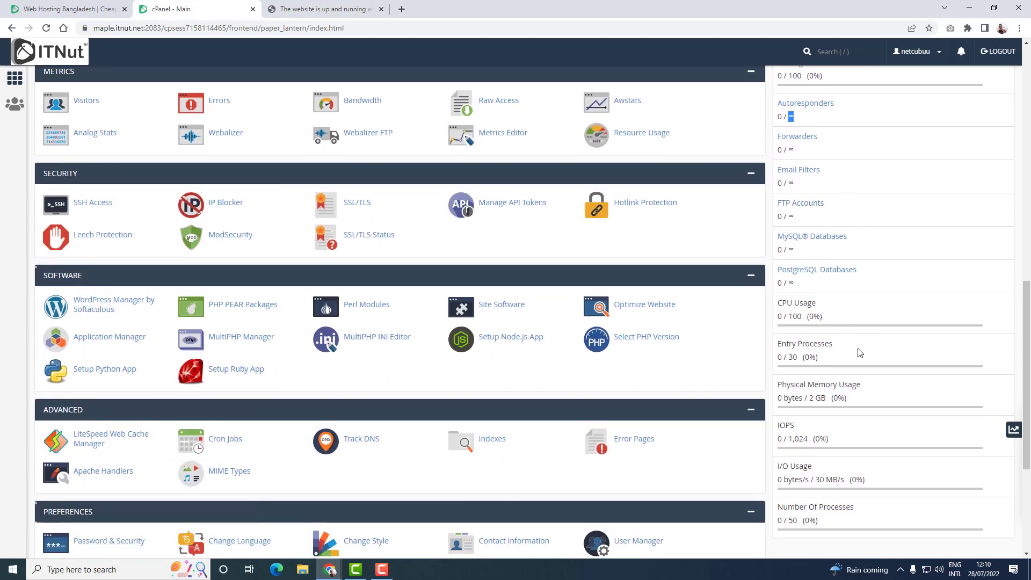
pyautogui.scroll(-1, 873, 329)
pyautogui.moveTo(779, 331); pyautogui.dragTo(874, 335)
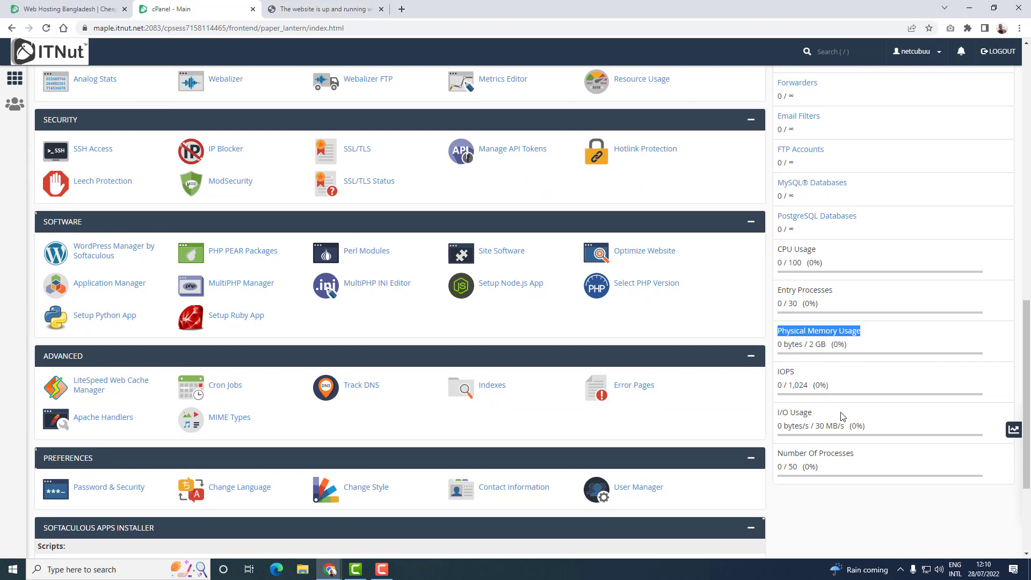
pyautogui.scroll(-1, 873, 415)
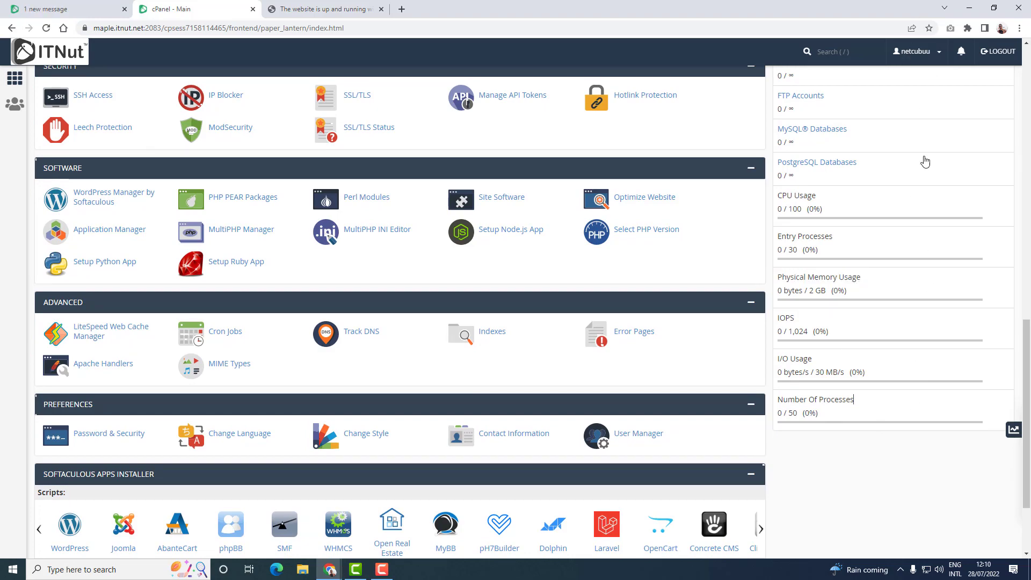
pyautogui.scroll(-2, 910, 325)
pyautogui.scroll(15, 910, 322)
pyautogui.scroll(-15, 910, 321)
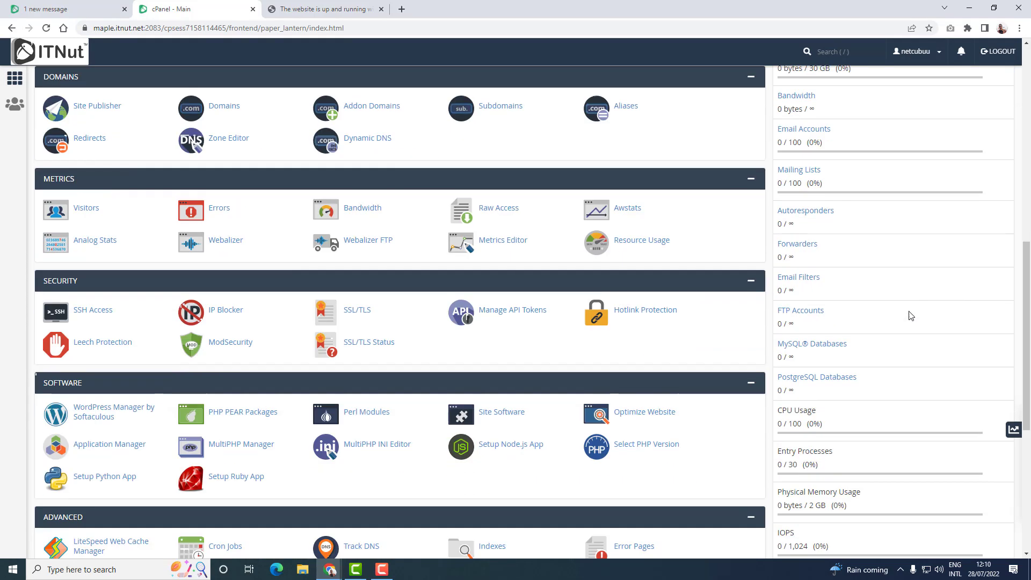
pyautogui.scroll(15, 917, 308)
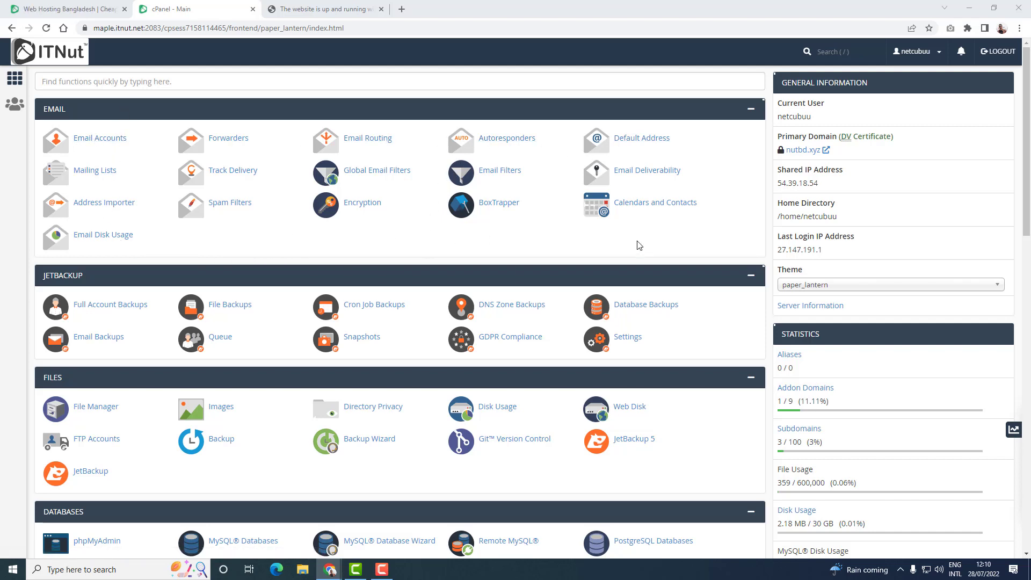
# - Collapse the Email, JetBackup, Files and Databases sections on the cPanel main page
pyautogui.scroll(-2, 638, 246)
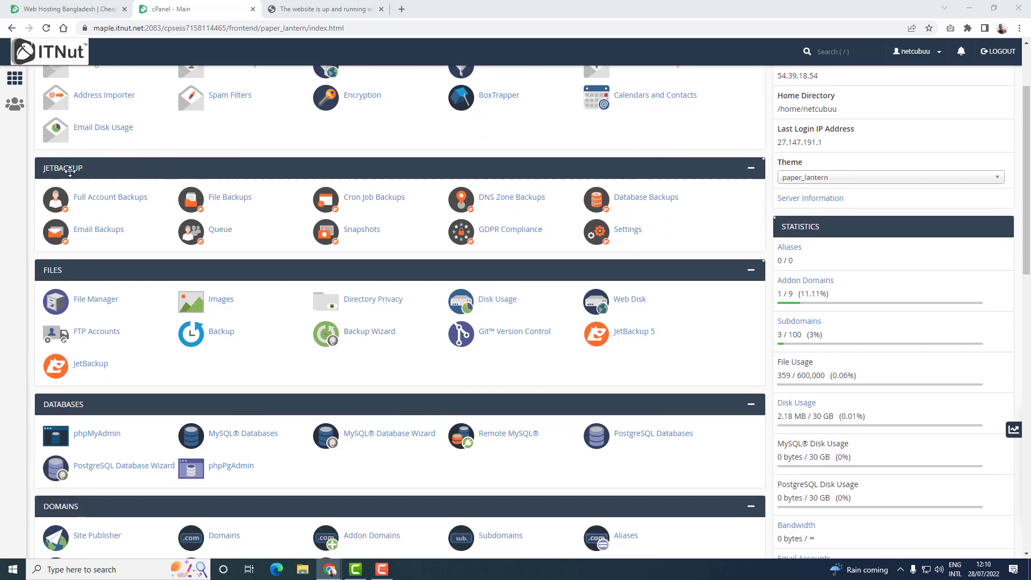
pyautogui.click(750, 172)
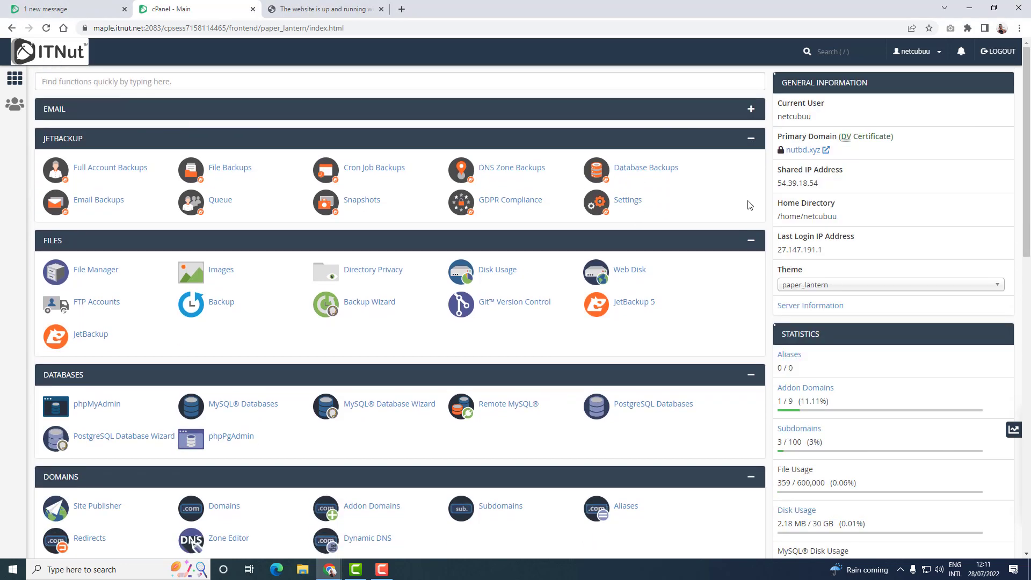
pyautogui.click(753, 144)
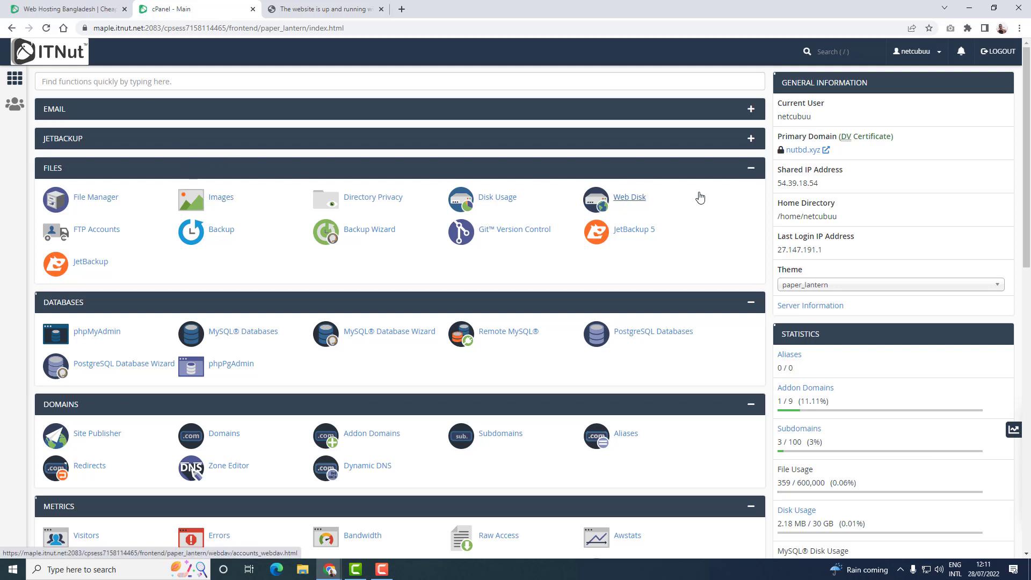
pyautogui.click(751, 169)
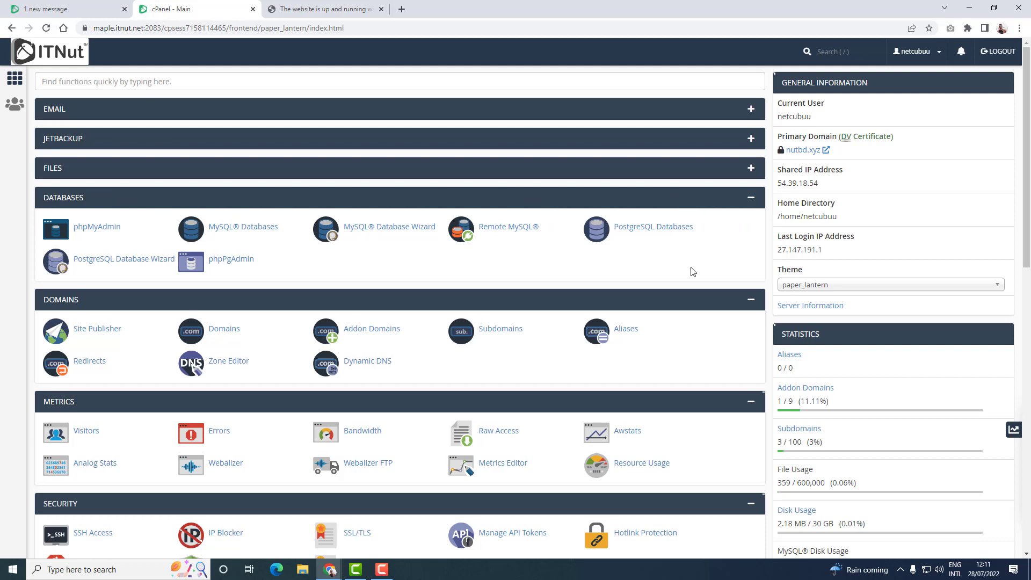
pyautogui.click(119, 199)
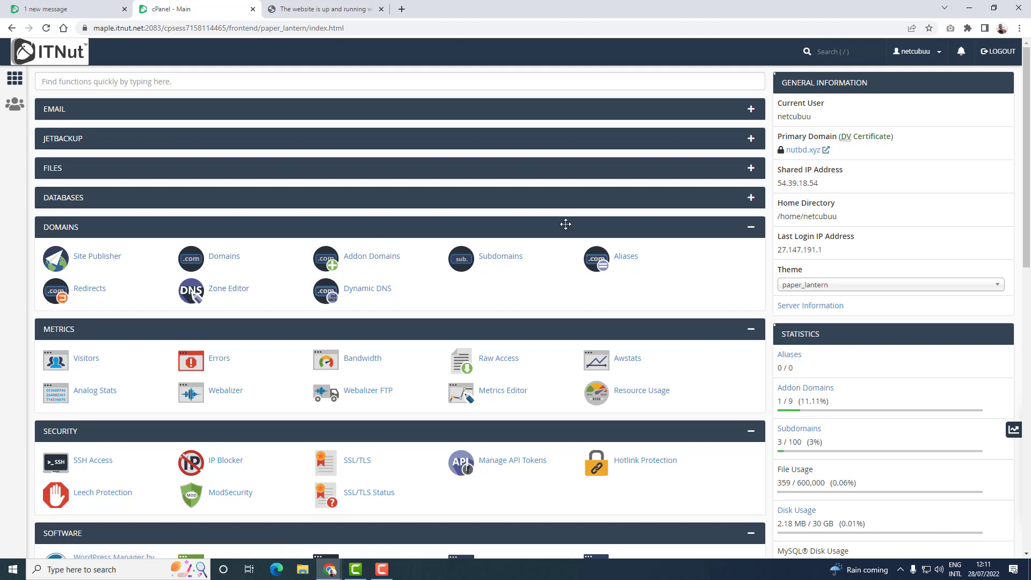
# - Collapse the Domains and Metrics sections, briefly opening Awstats from Metrics and closing its browser tab
pyautogui.click(752, 234)
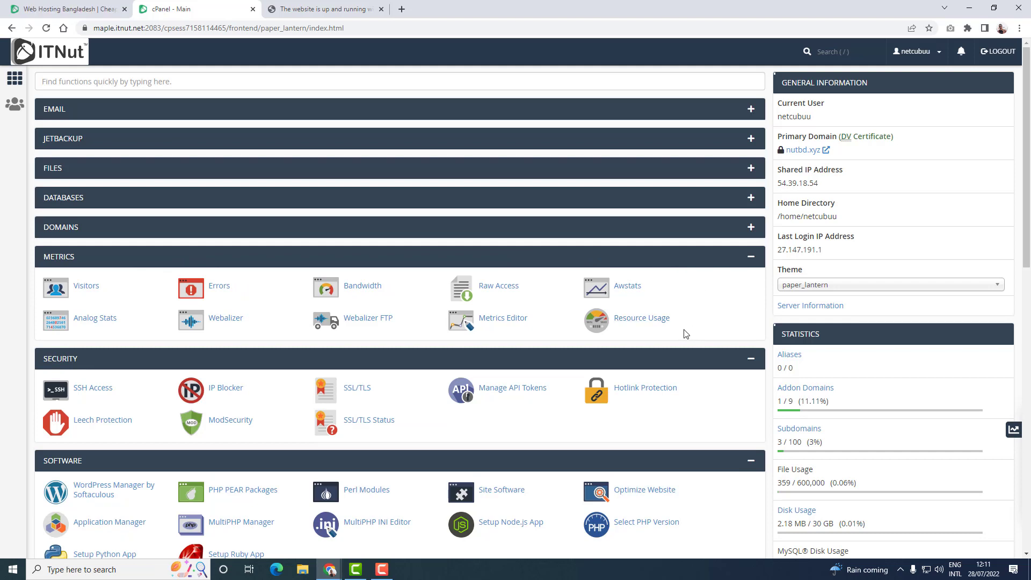
pyautogui.click(614, 293)
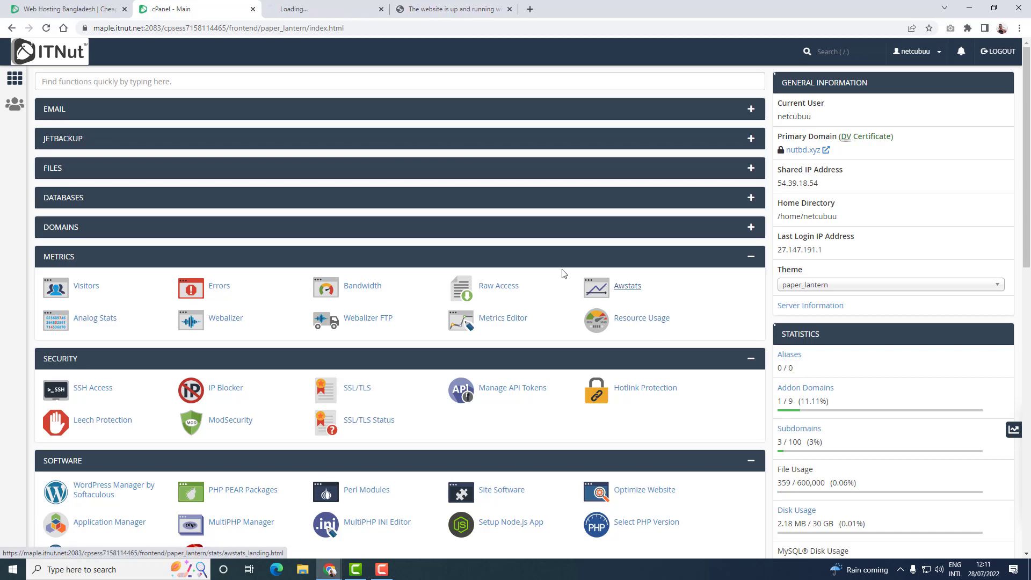
pyautogui.hotkey('ctrl', 'w')
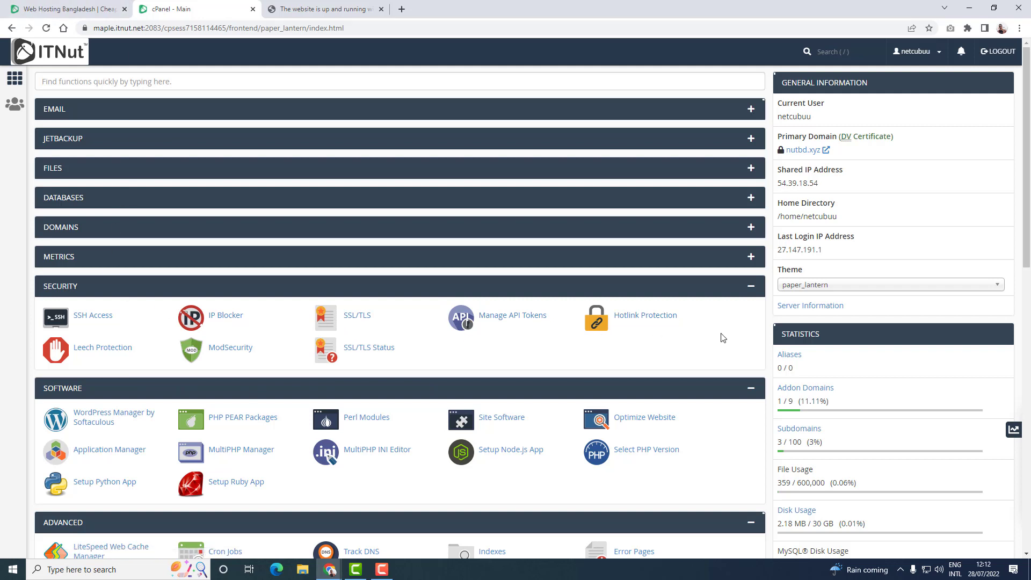
# - Collapse the Security, Software, Advanced and Preferences sections, viewing the account menu's preference options before collapsing Preferences
pyautogui.click(752, 290)
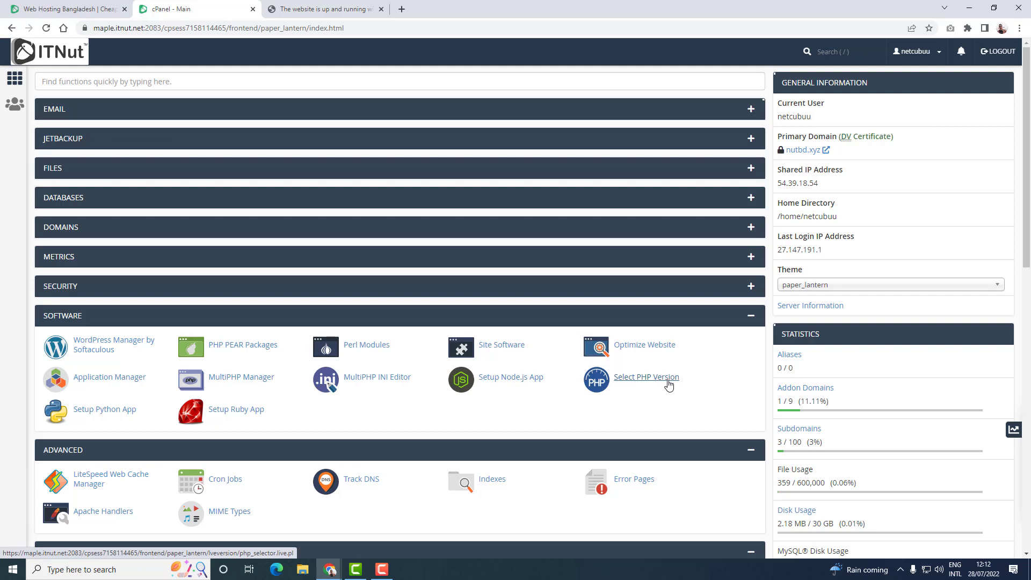
pyautogui.click(751, 322)
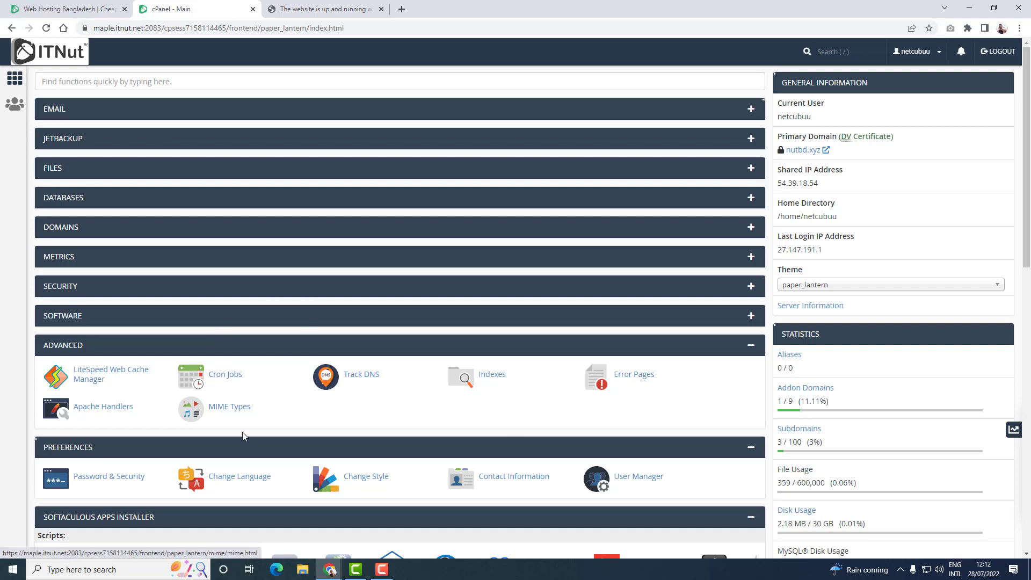
pyautogui.click(751, 347)
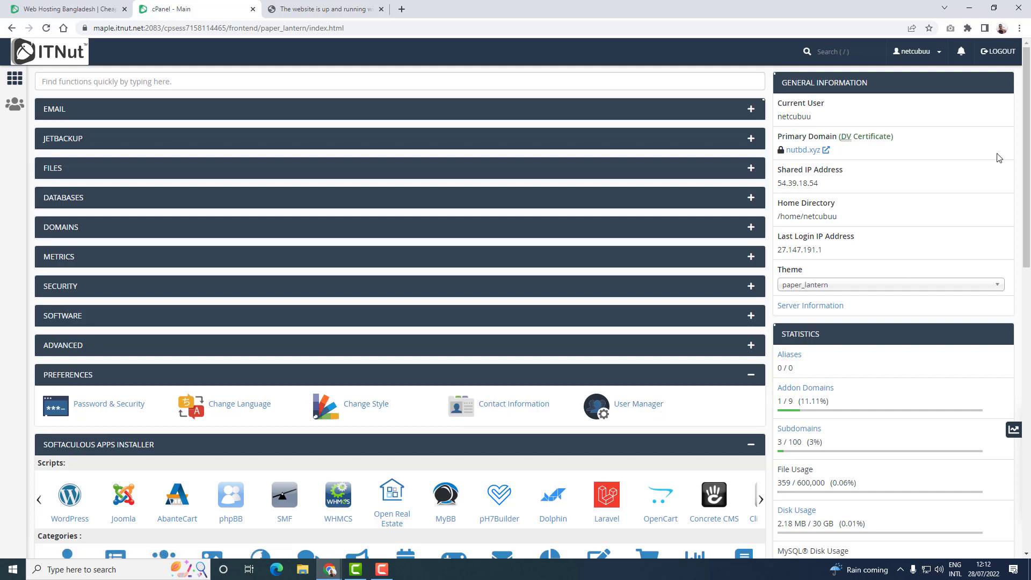
pyautogui.click(938, 52)
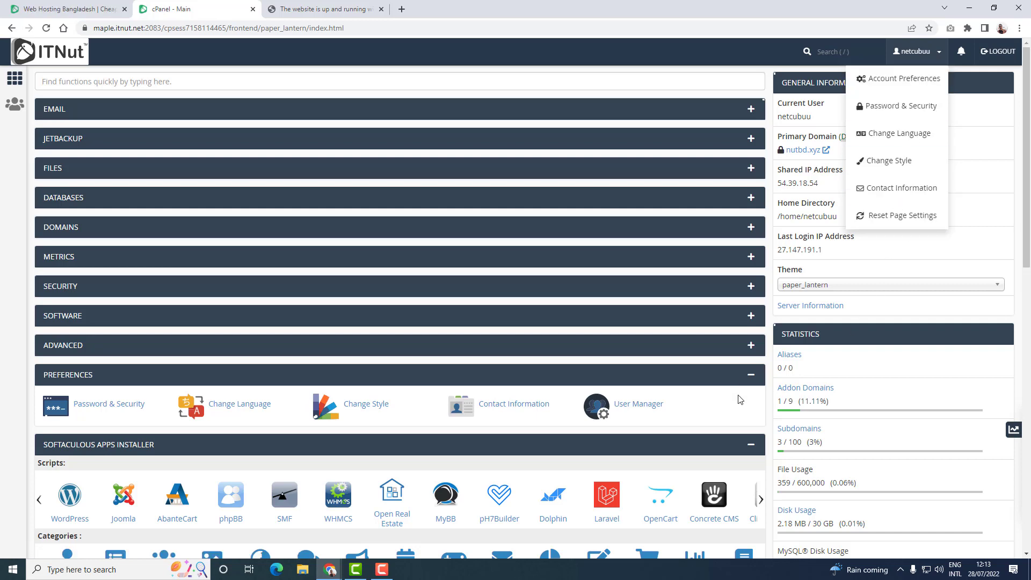
pyautogui.click(744, 378)
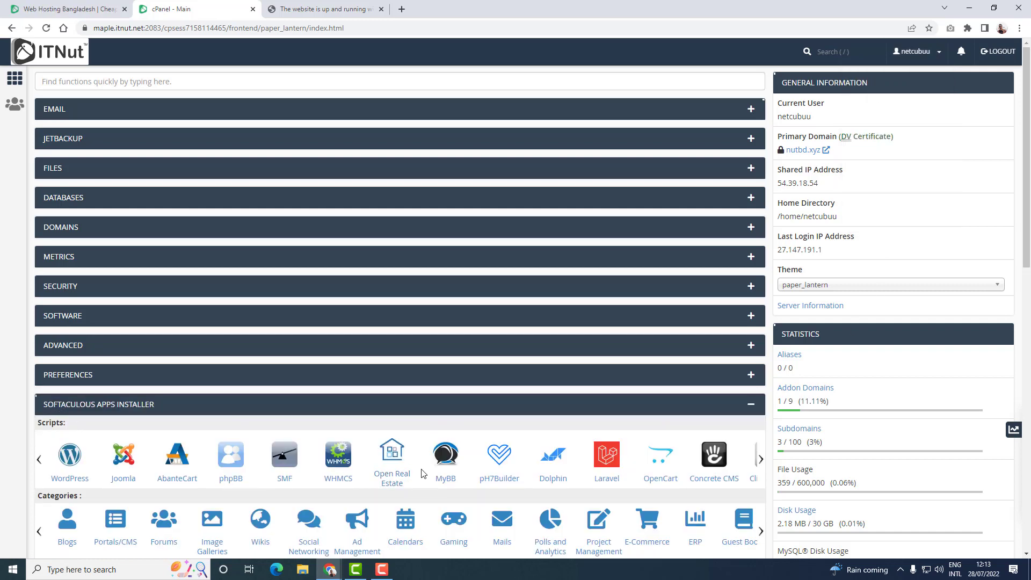
# - Browse the script categories of the Softaculous Apps Installer section forward and back
pyautogui.scroll(-3, 440, 475)
pyautogui.click(759, 371)
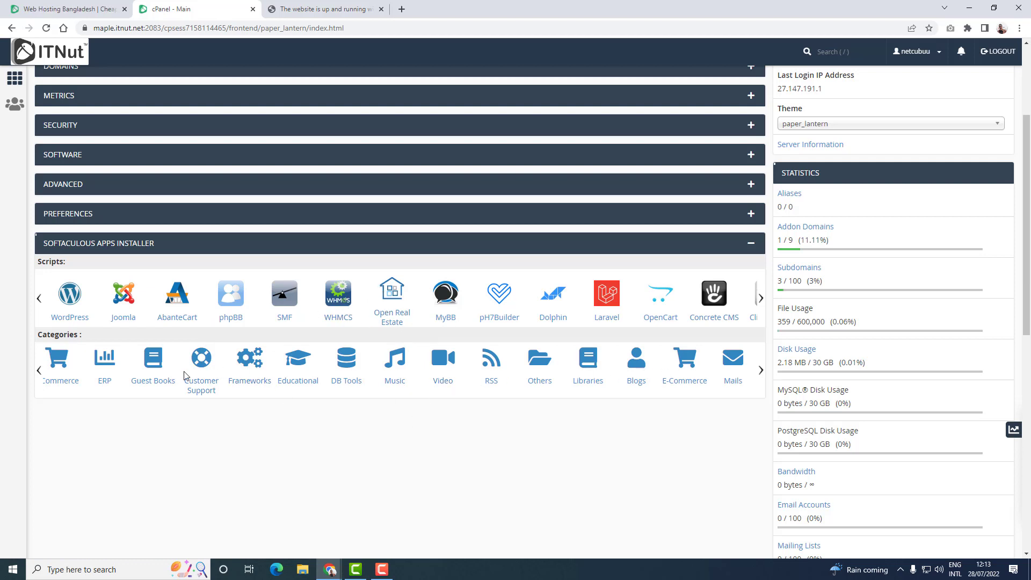
pyautogui.click(39, 371)
pyautogui.click(39, 370)
pyautogui.click(39, 371)
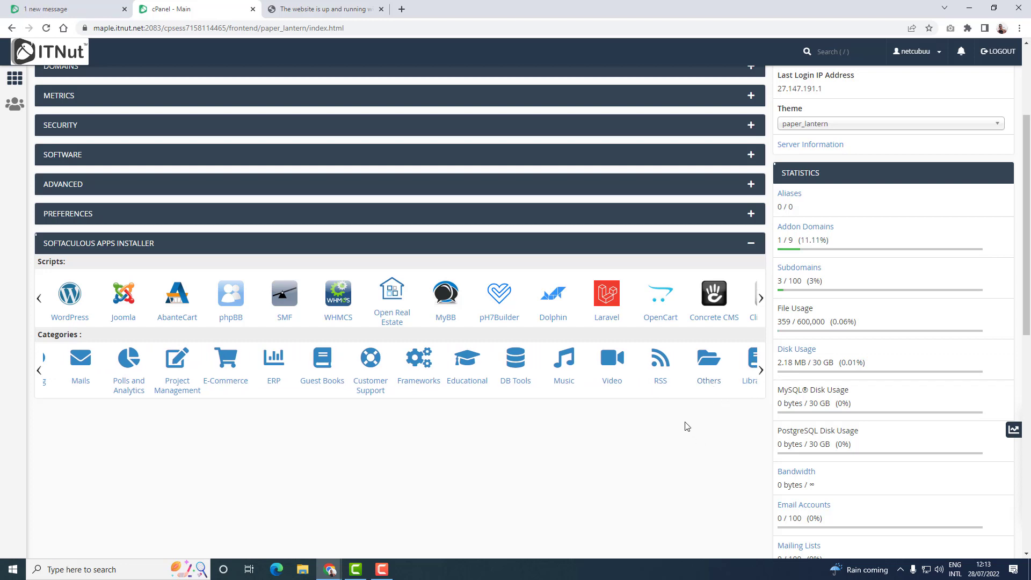
# - Reload the cPanel main page through the ITNut logo
pyautogui.scroll(3, 684, 426)
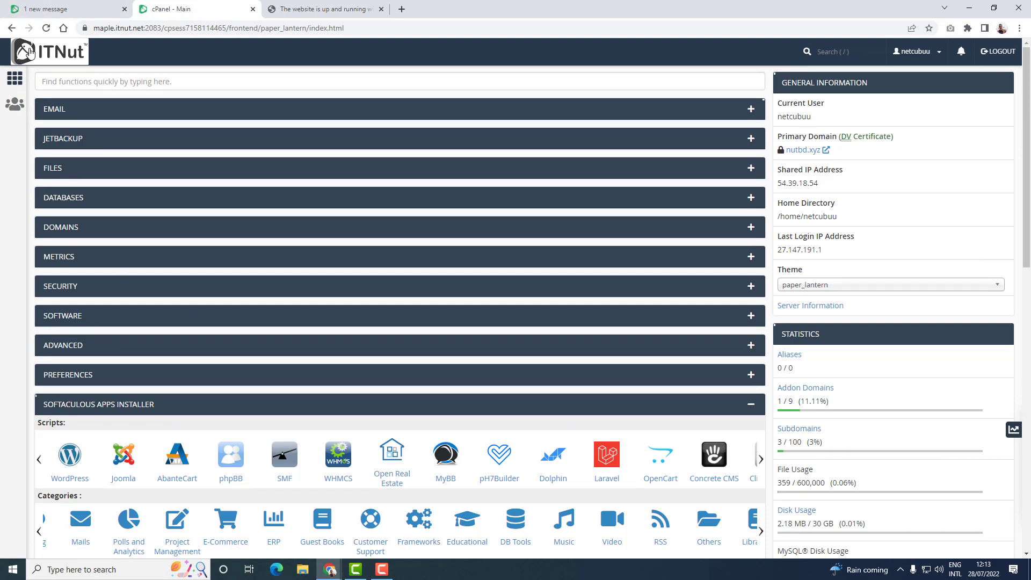
pyautogui.click(28, 53)
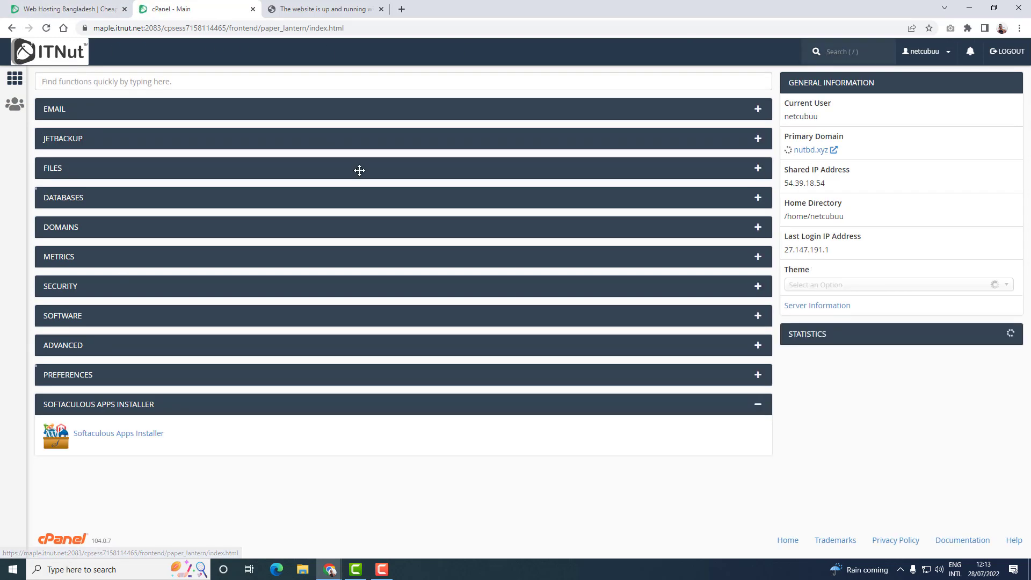